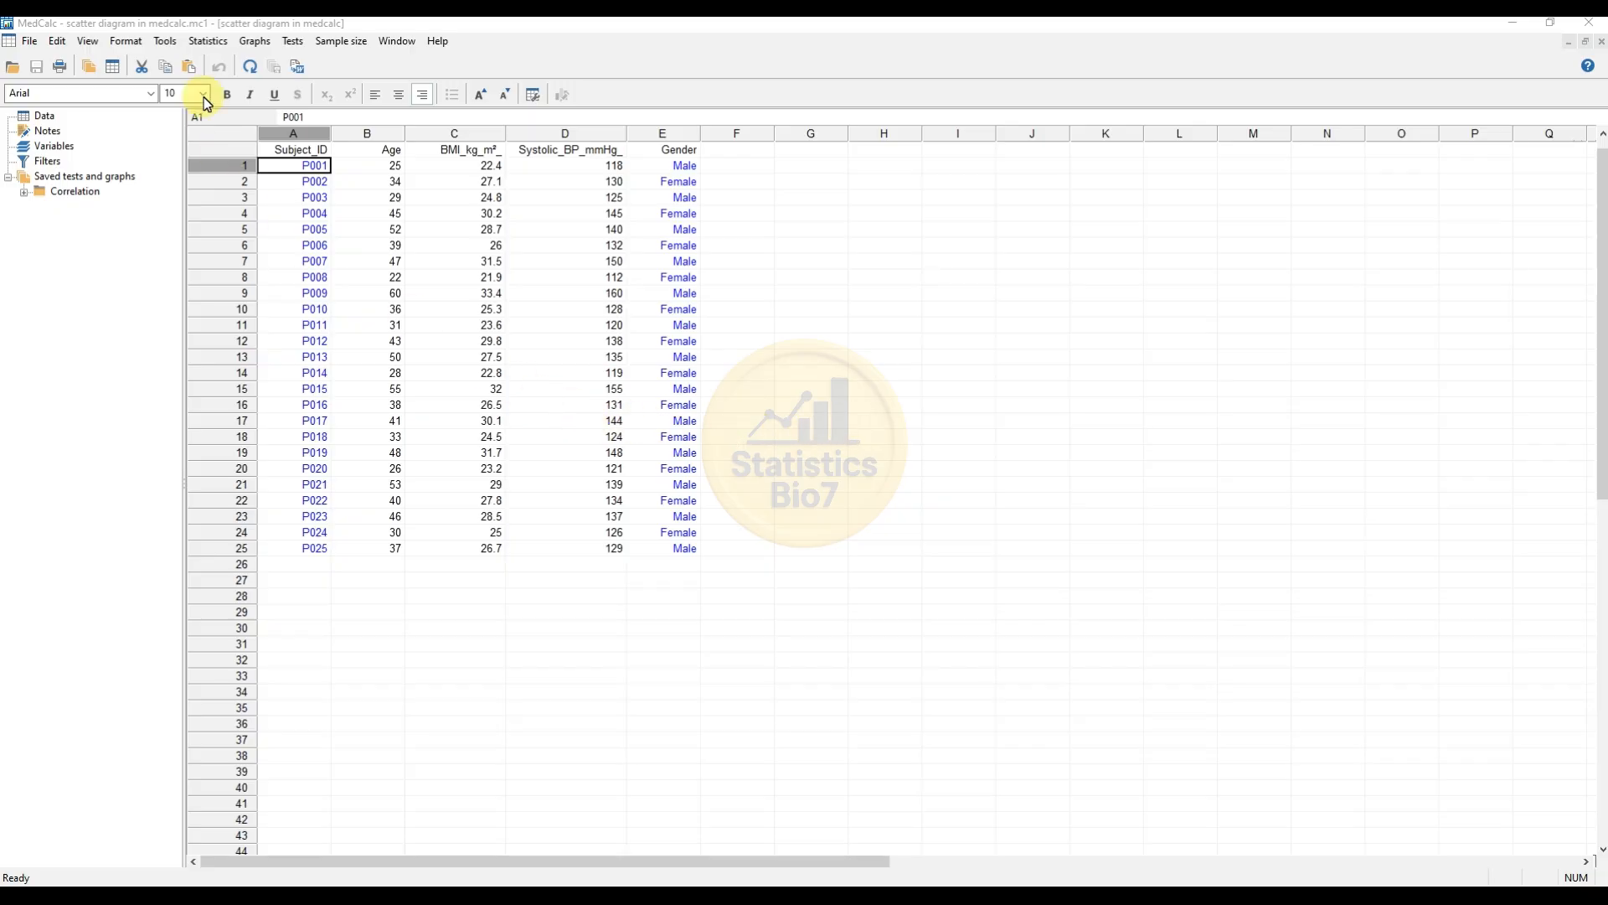
# Step: Open the Scatter diagram dialog and choose Systolic_BP_mmHg_ as the Y variable
pyautogui.click(204, 43)
pyautogui.moveTo(214, 111)
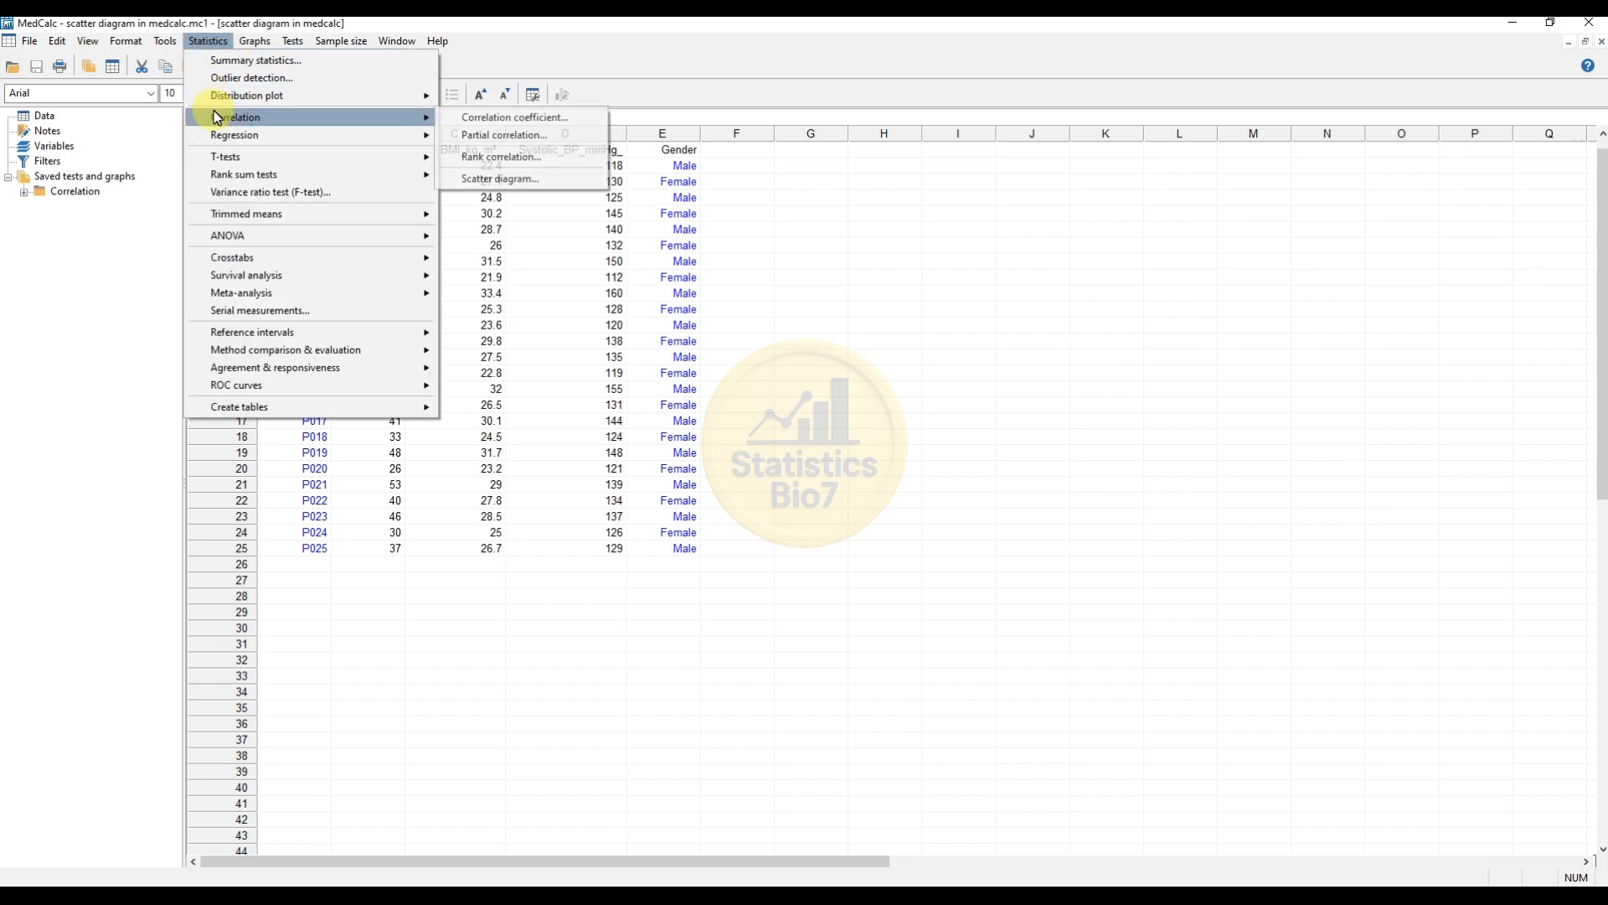
pyautogui.click(513, 186)
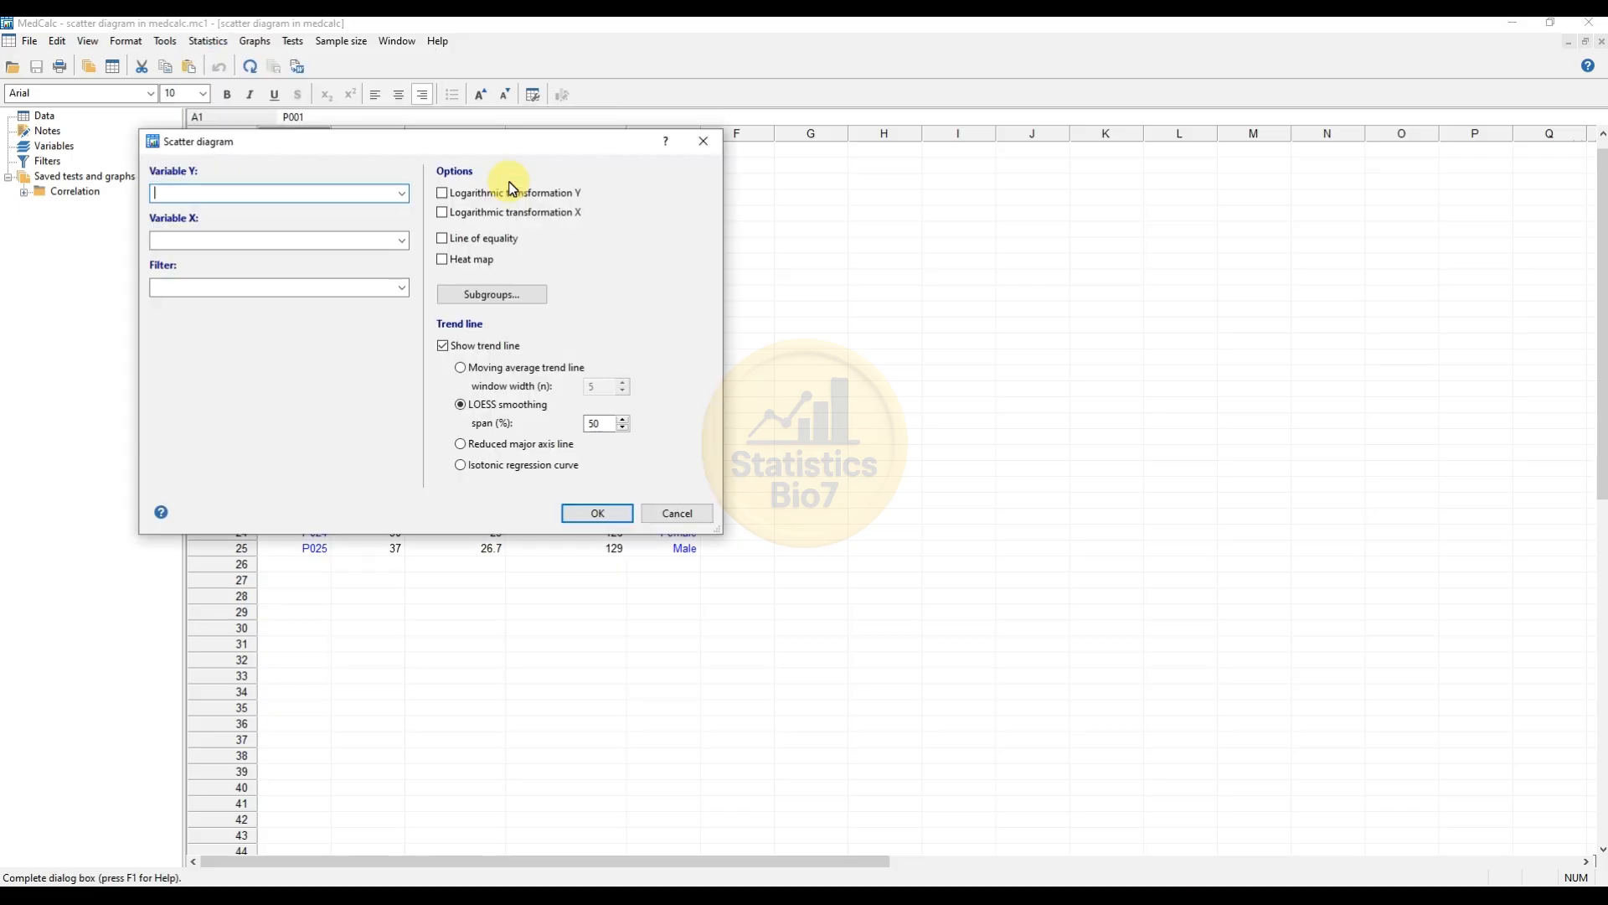
pyautogui.moveTo(411, 147); pyautogui.dragTo(667, 200)
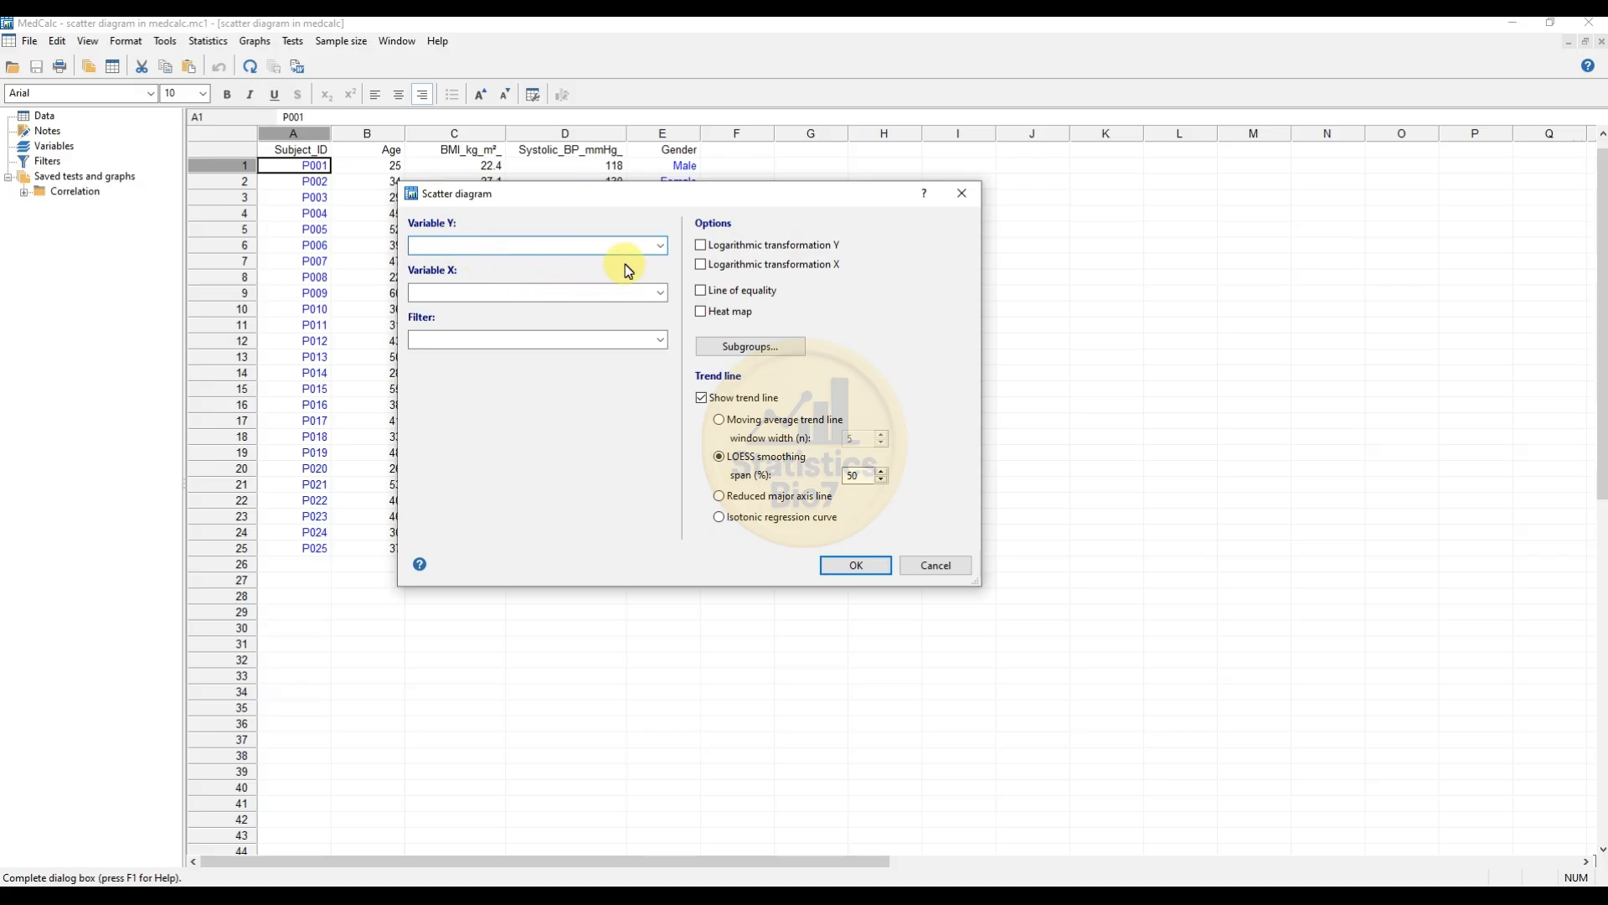
pyautogui.click(661, 245)
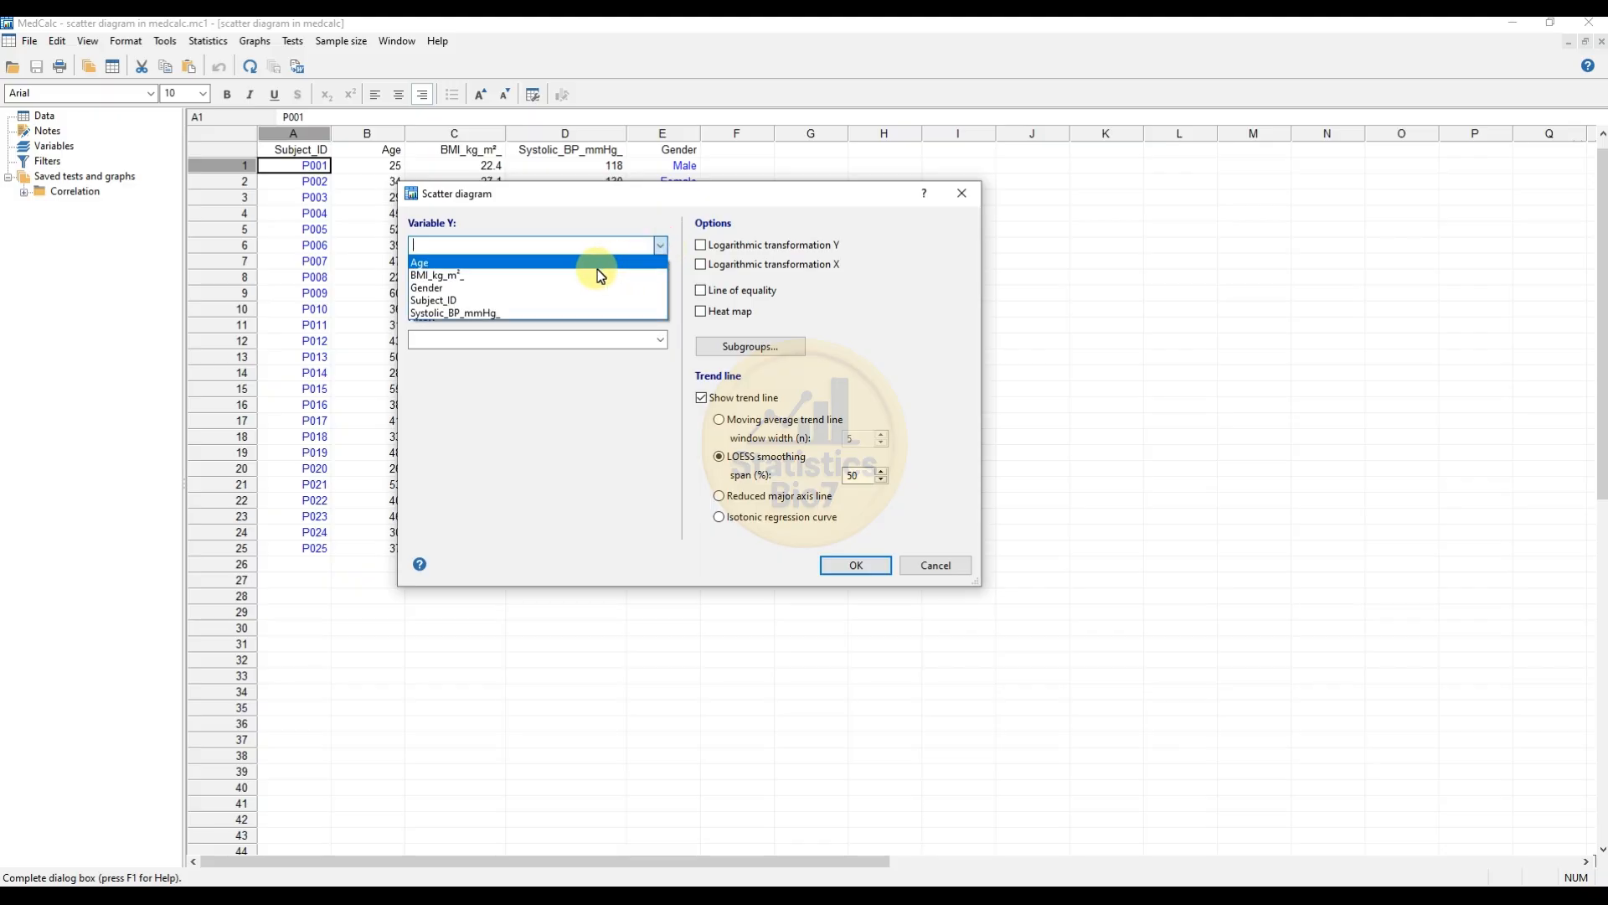
pyautogui.click(474, 314)
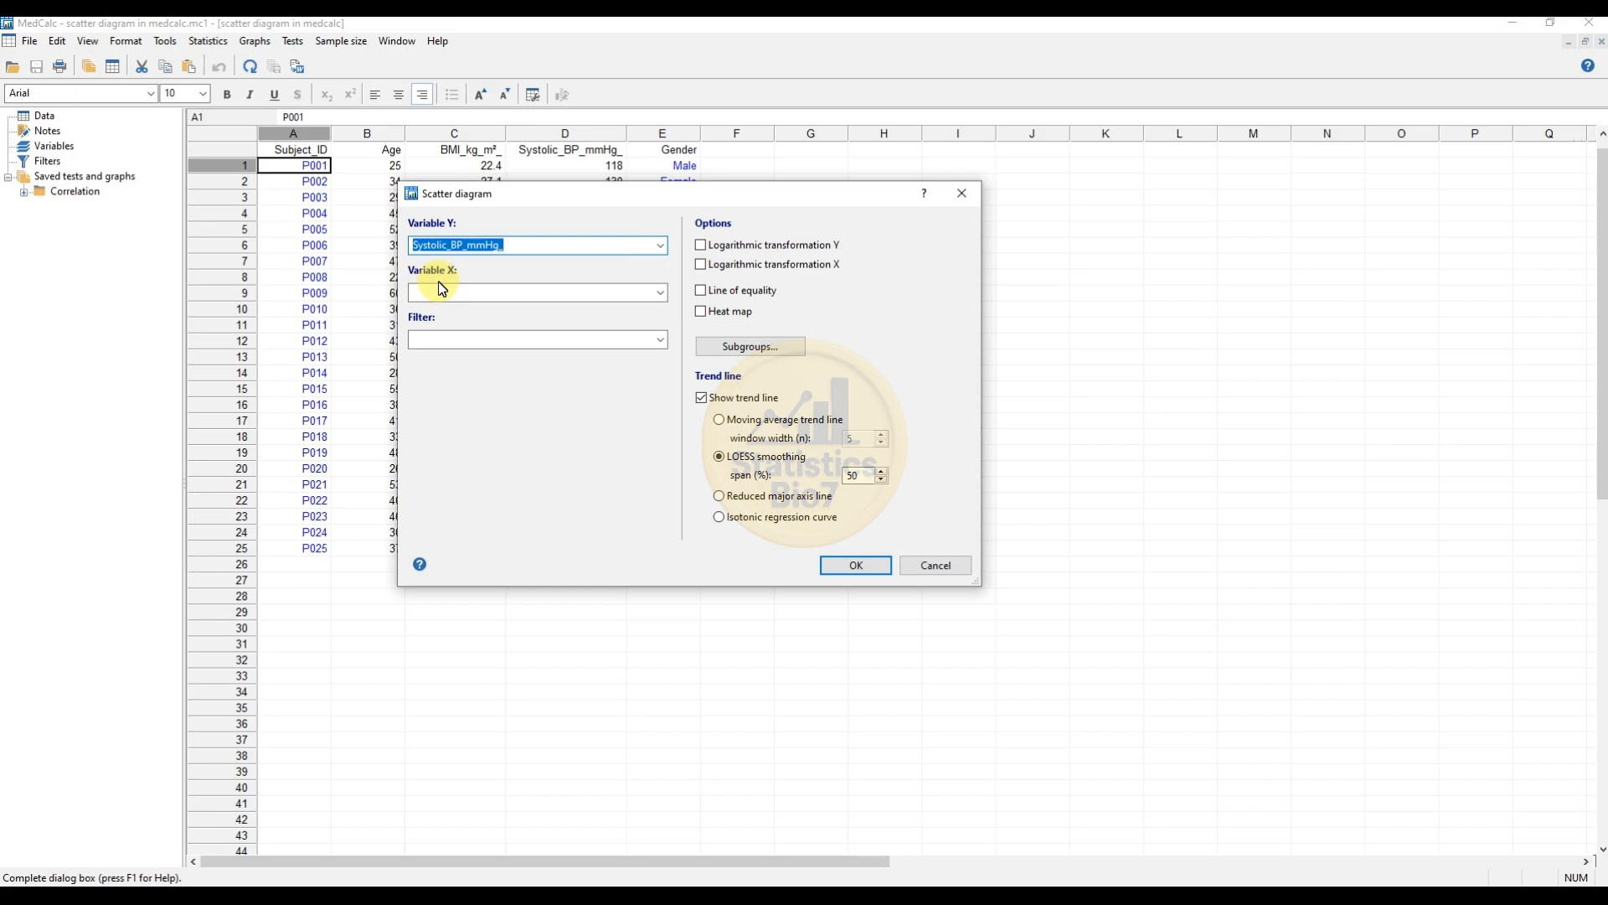
# Step: Choose BMI_kg_m² as the X variable
pyautogui.click(660, 292)
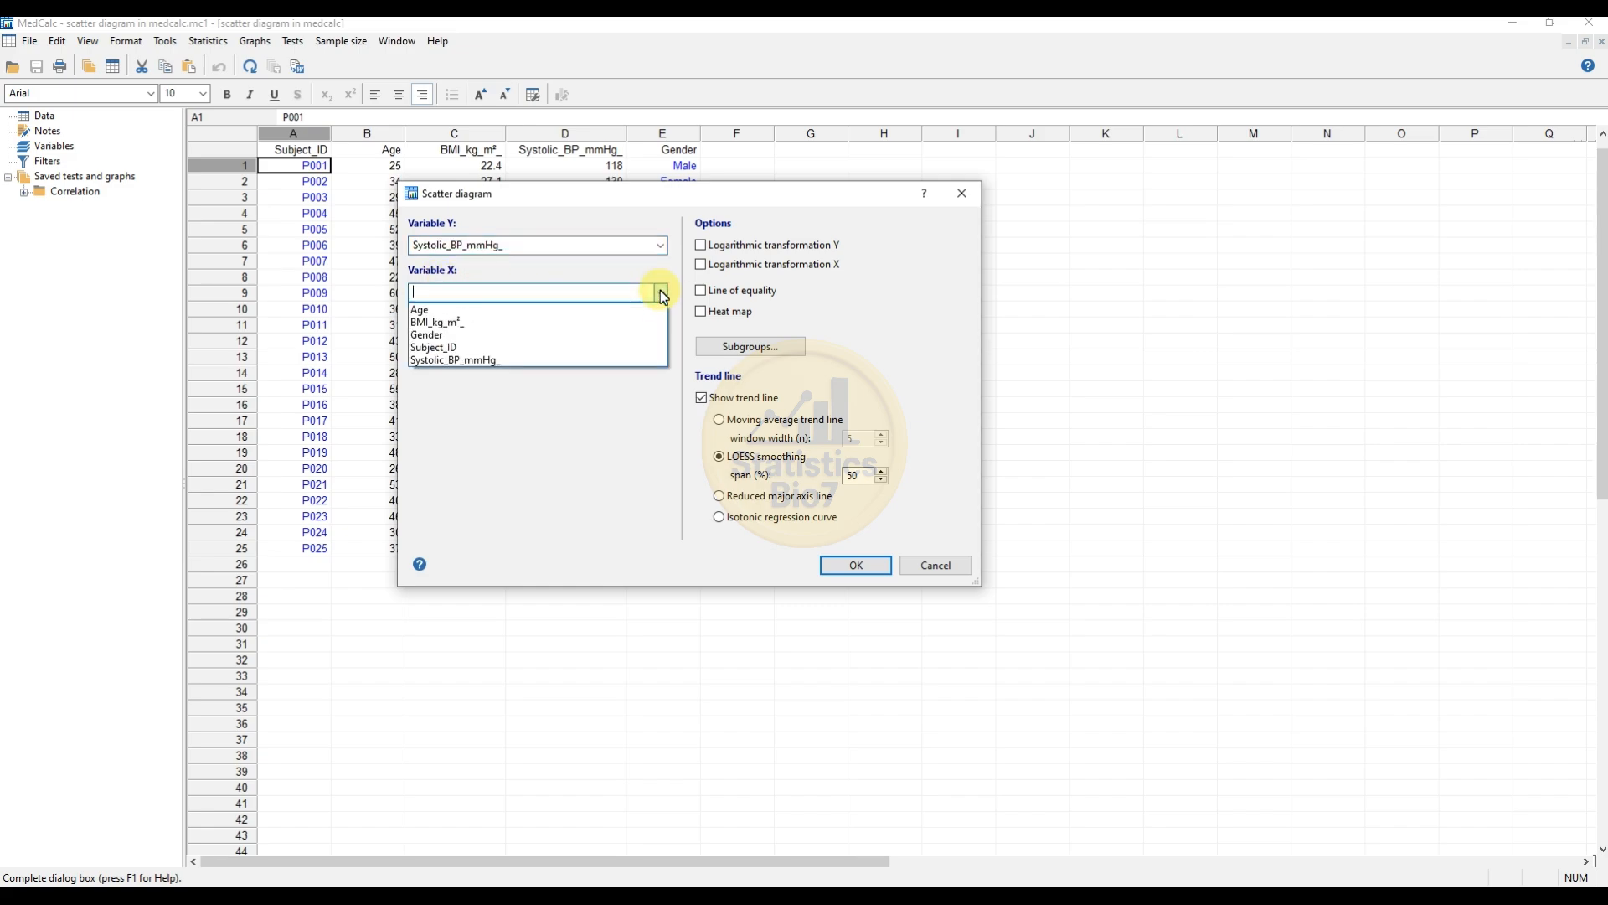
pyautogui.click(468, 323)
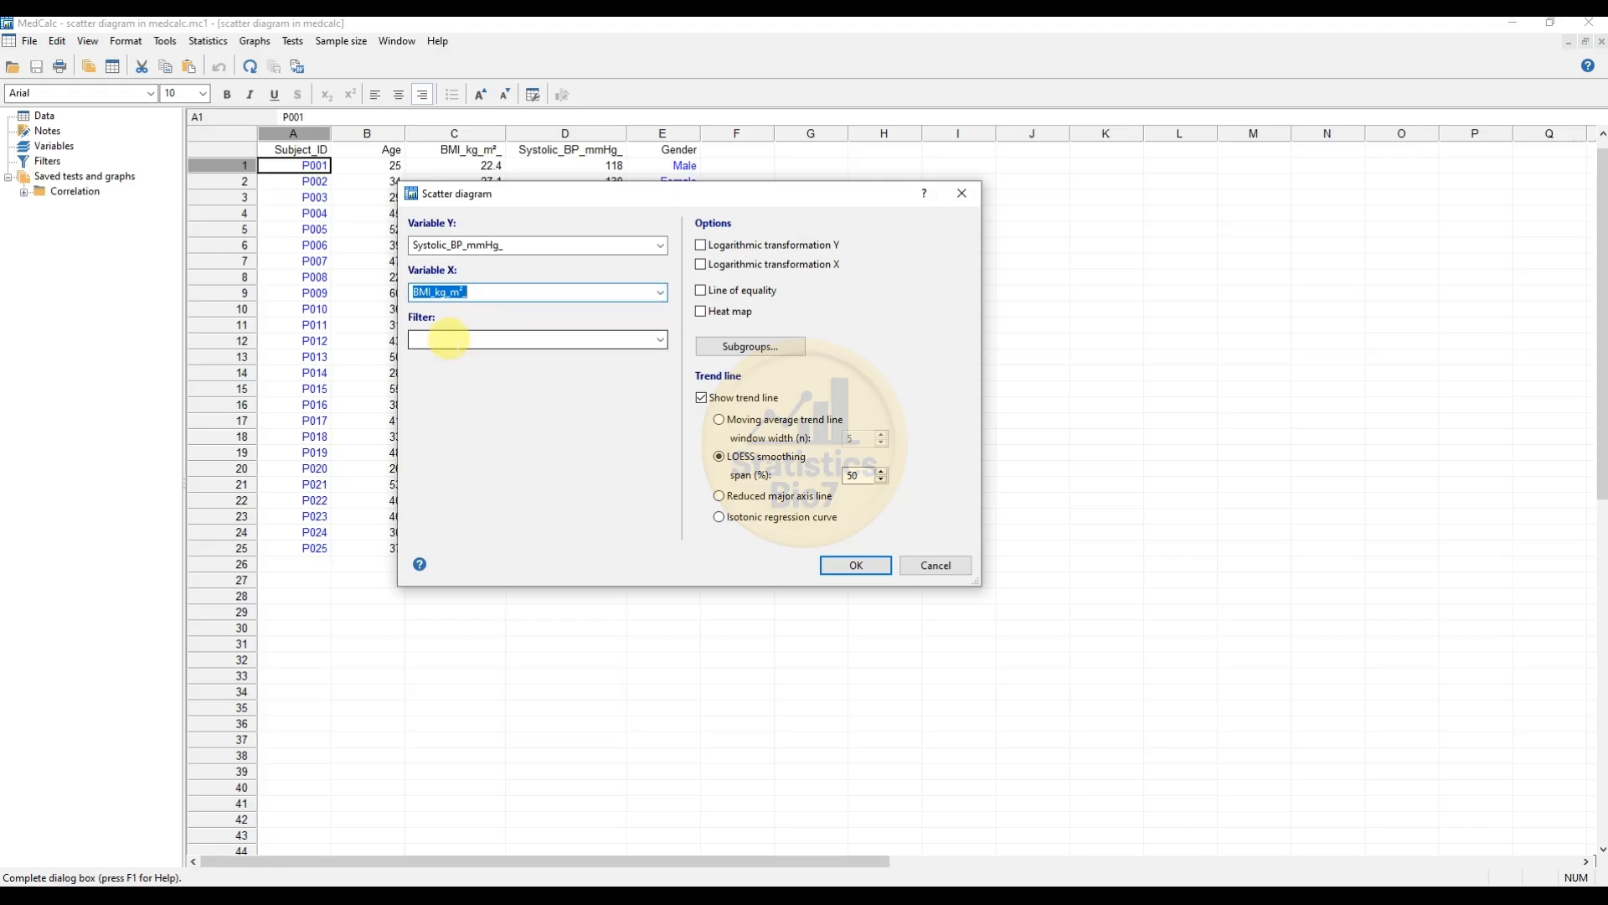
pyautogui.moveTo(514, 198); pyautogui.dragTo(844, 265)
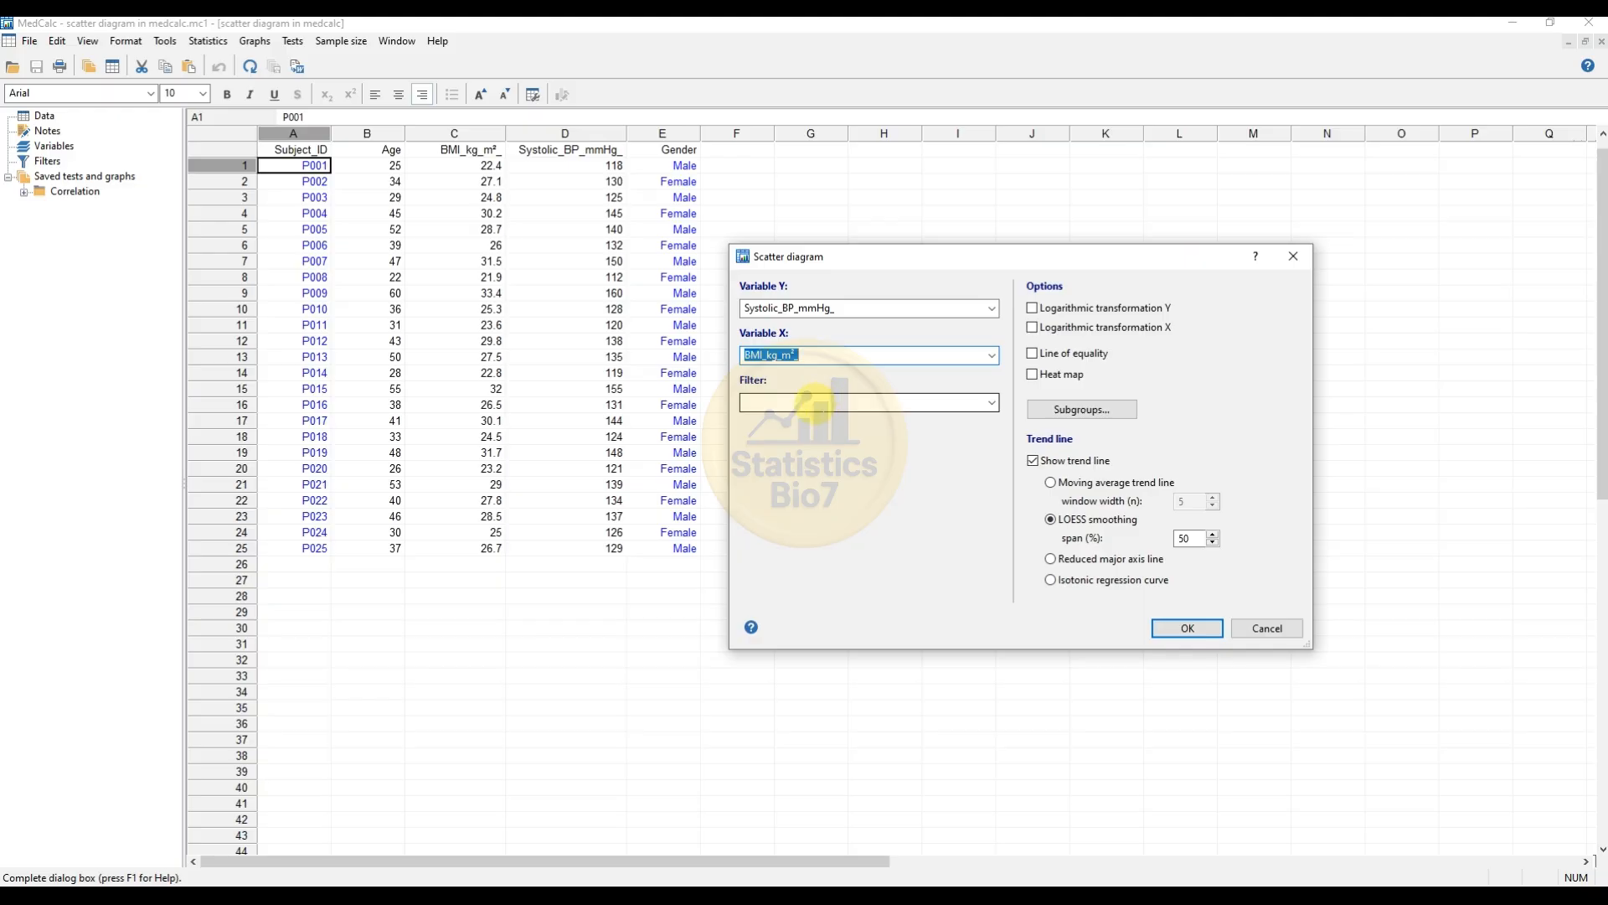
# Step: Enter the filter Gender ="Male" and create the scatter diagram
pyautogui.click(847, 401)
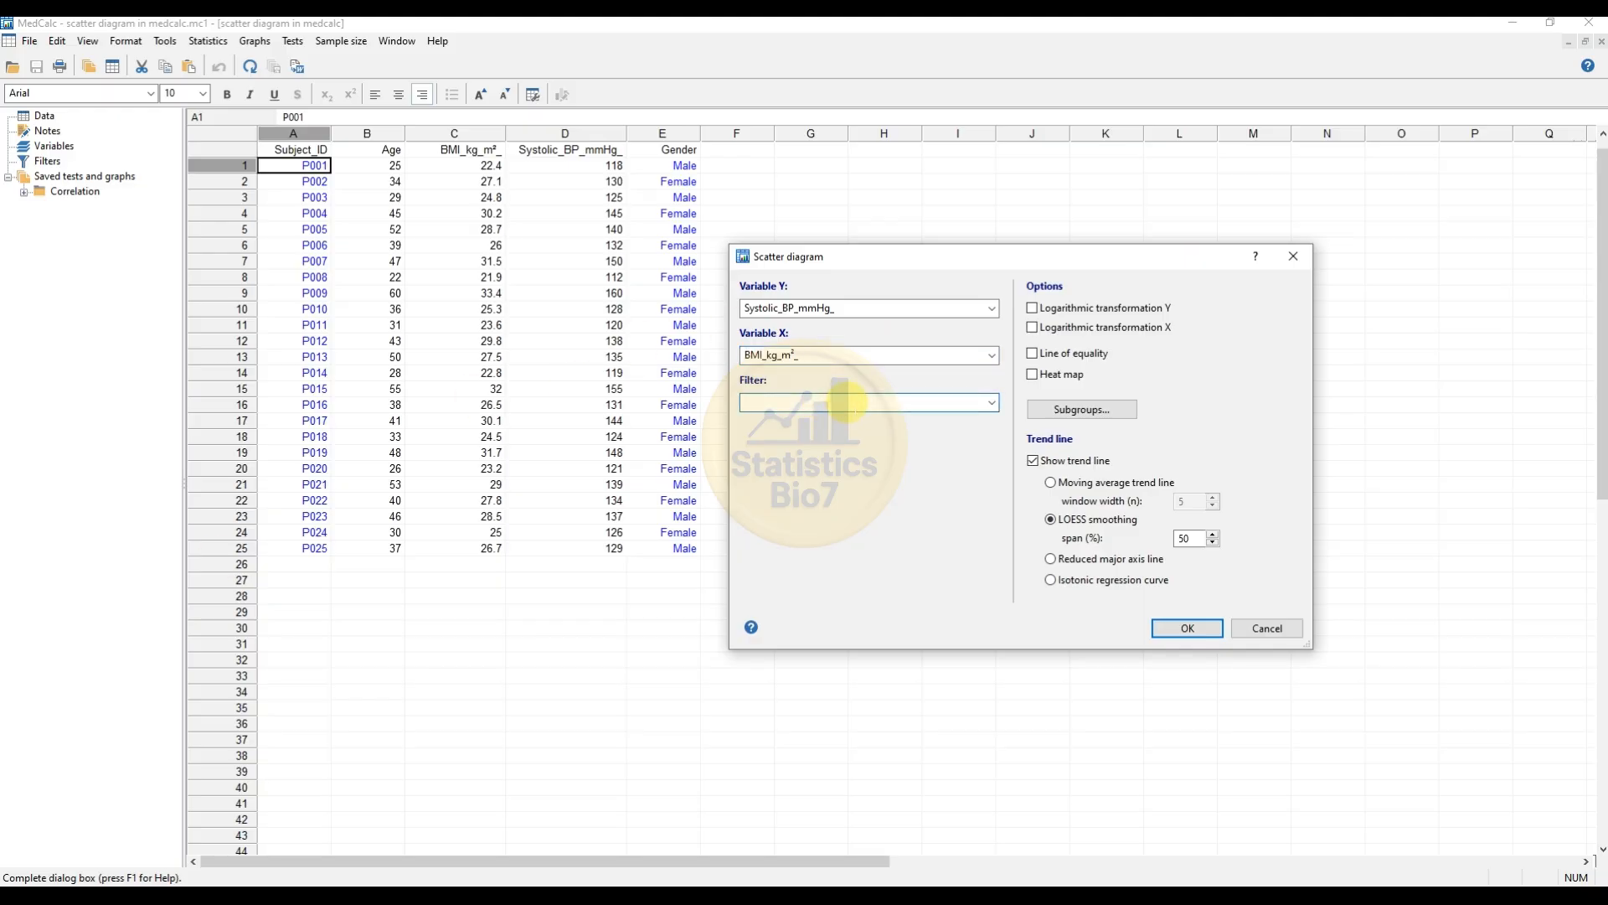
pyautogui.write('Gender ="Male')
pyautogui.click(1189, 628)
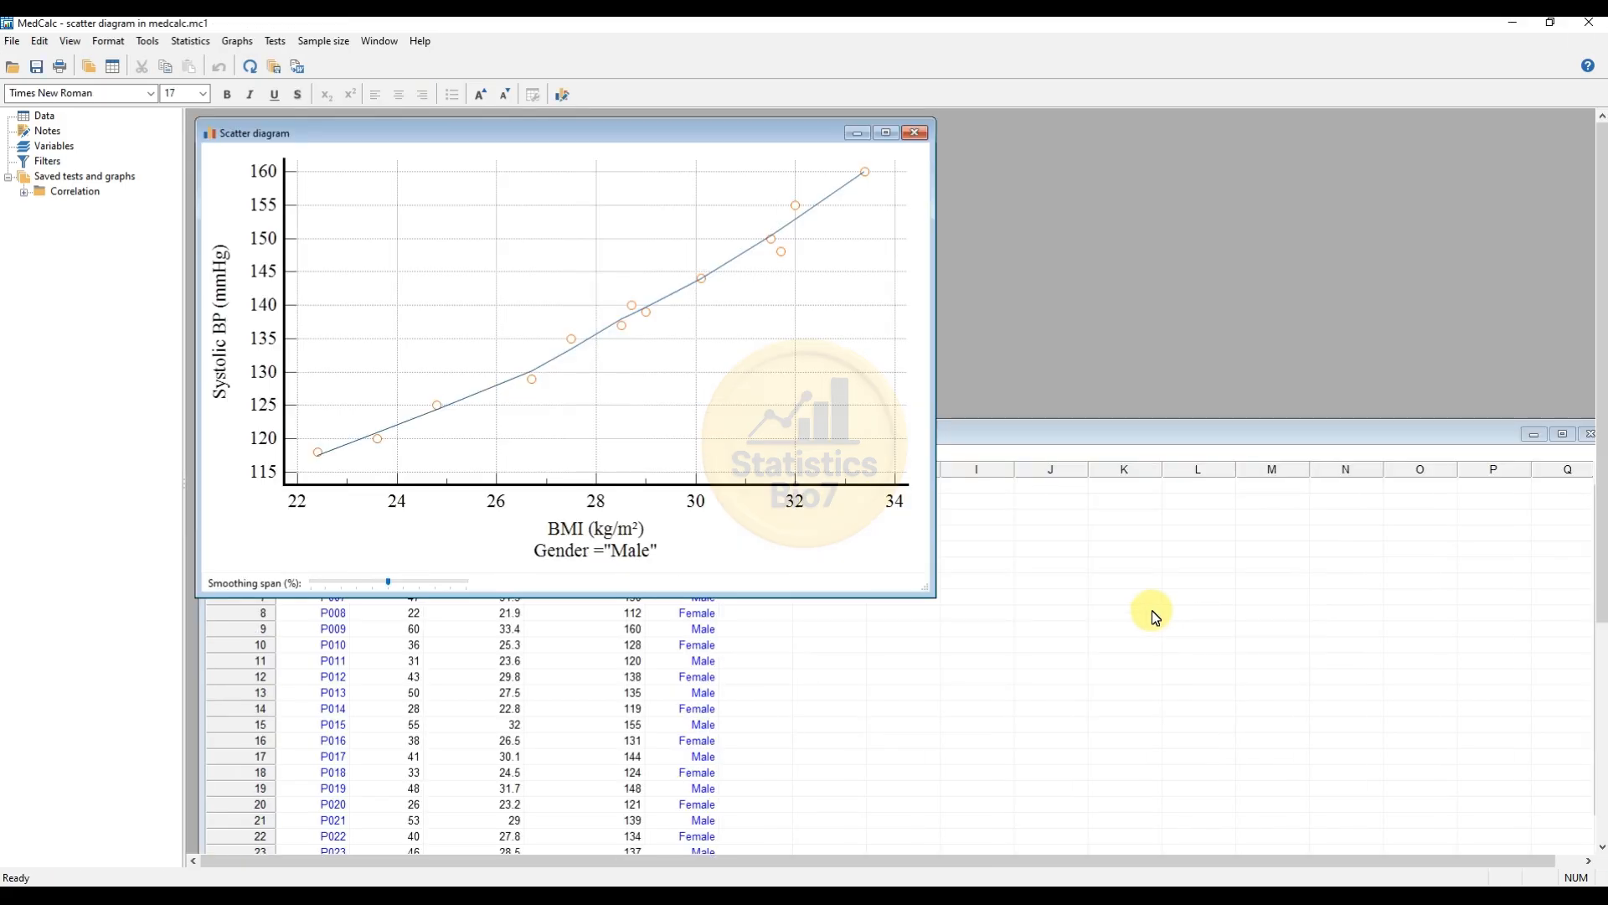
# Step: Close the male-only scatter diagram and maximize the spreadsheet window
pyautogui.moveTo(550, 132); pyautogui.dragTo(881, 196)
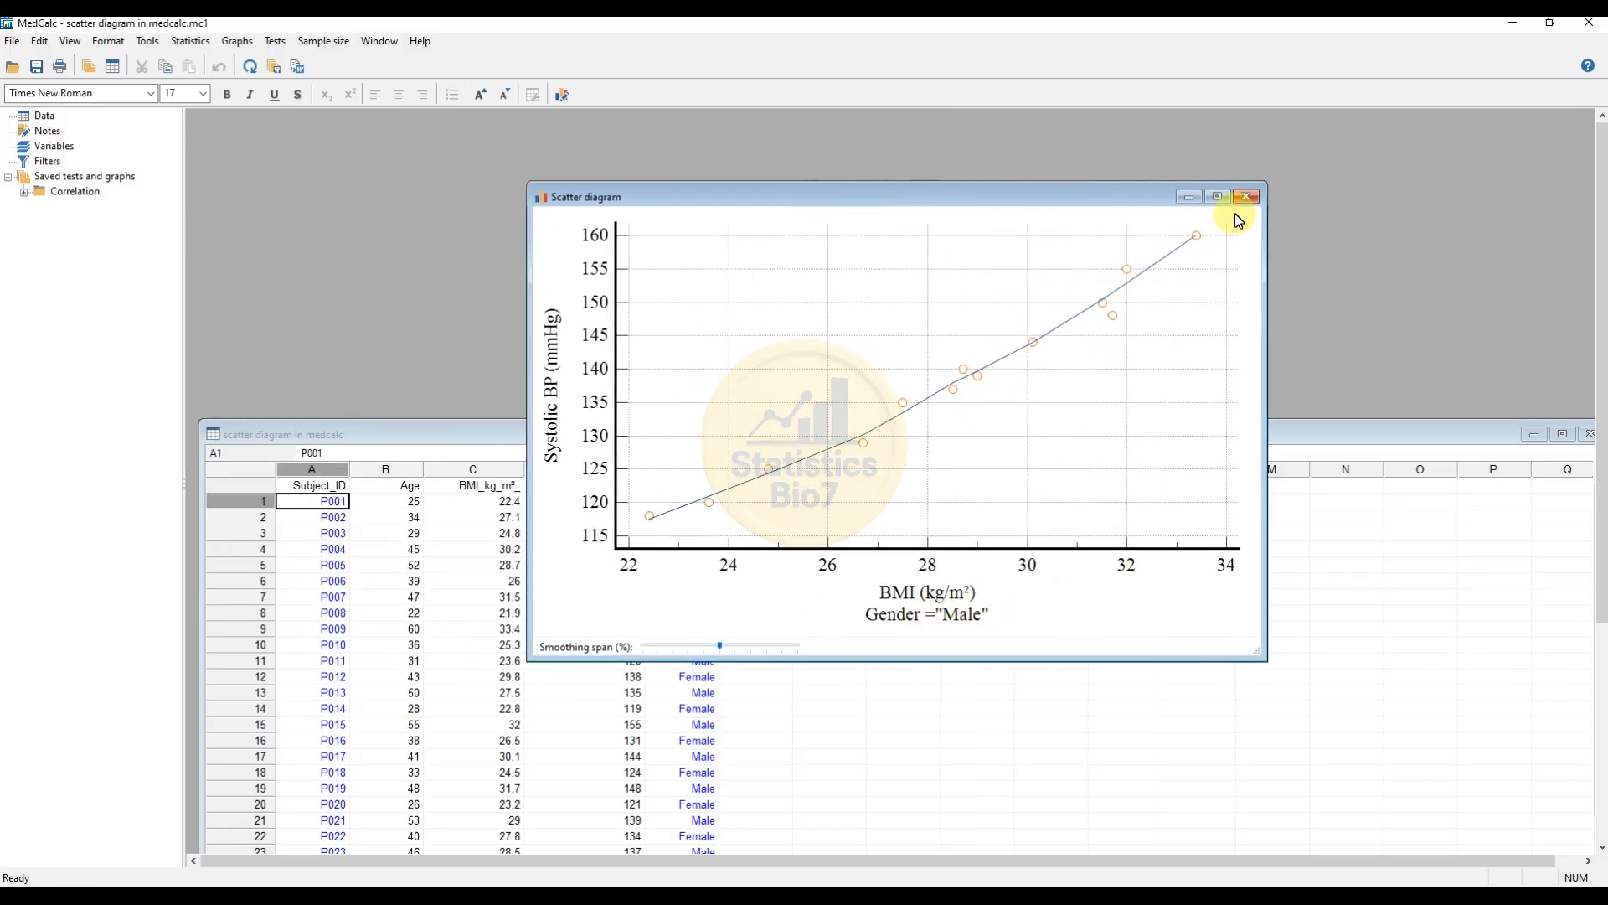
pyautogui.click(1250, 196)
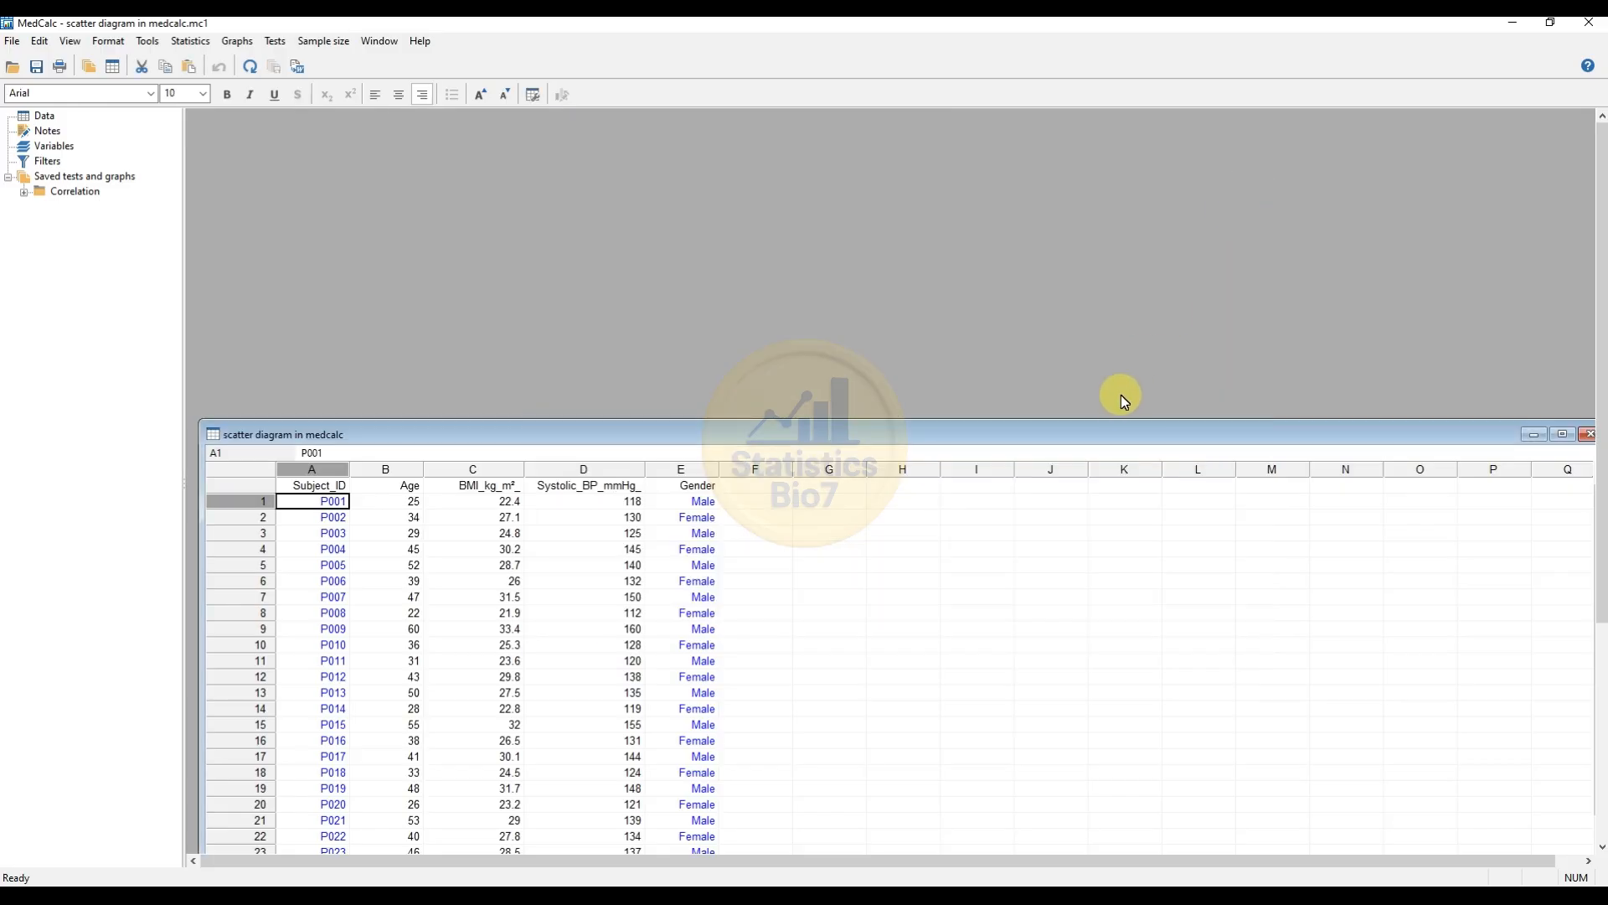
pyautogui.doubleClick(1093, 434)
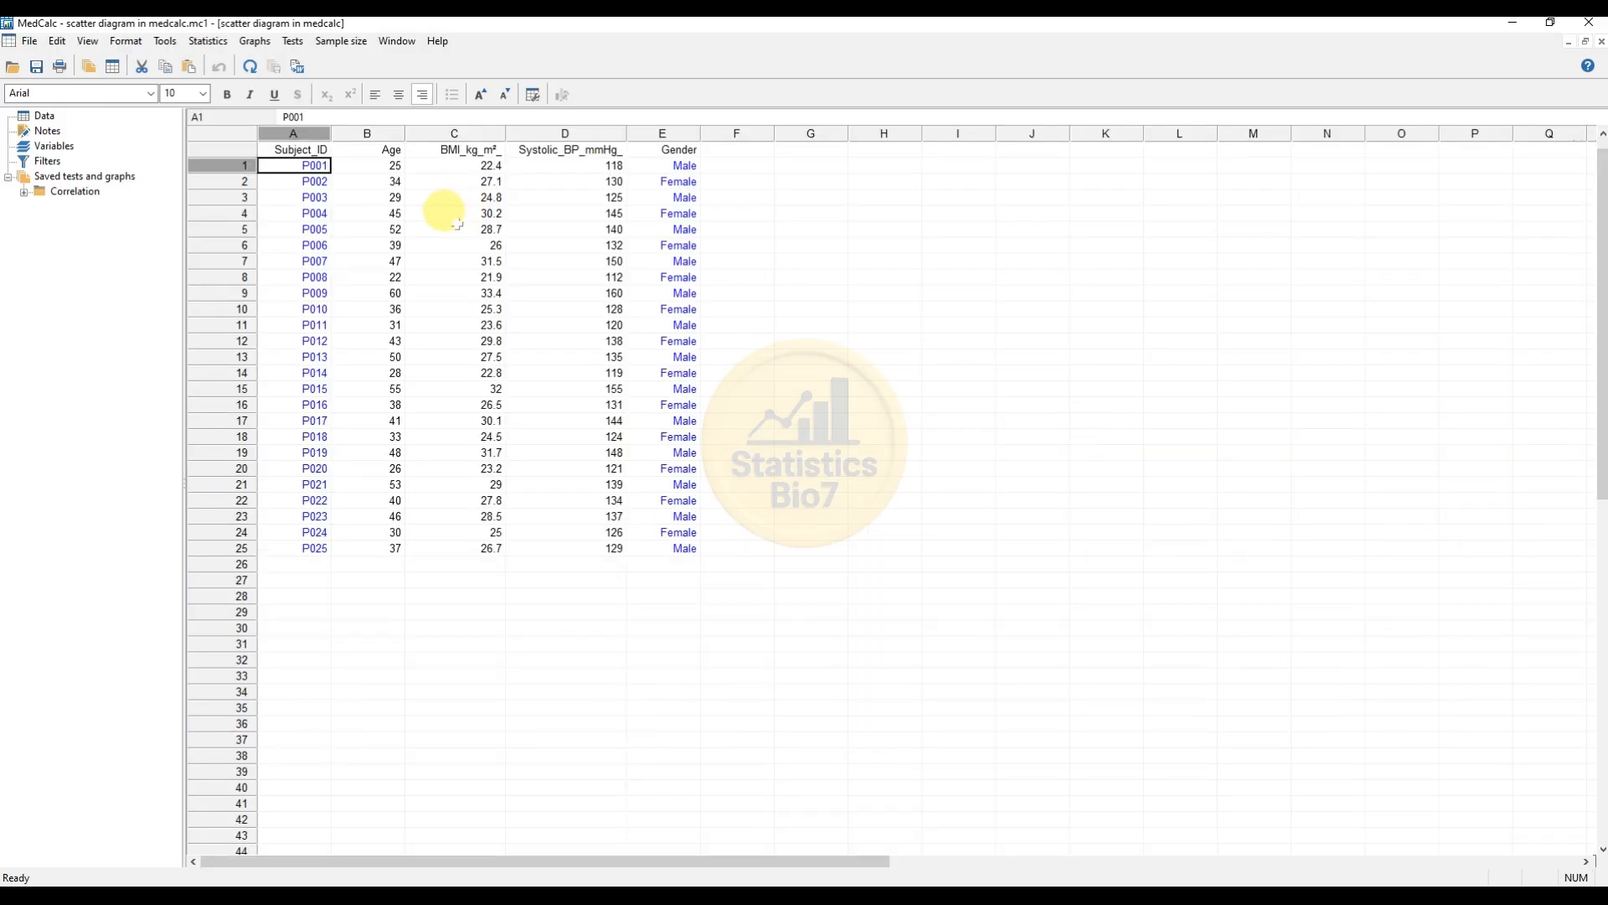
# Step: Open the Scatter diagram dialog again and choose Systolic_BP_mmHg_ as the Y variable
pyautogui.click(207, 40)
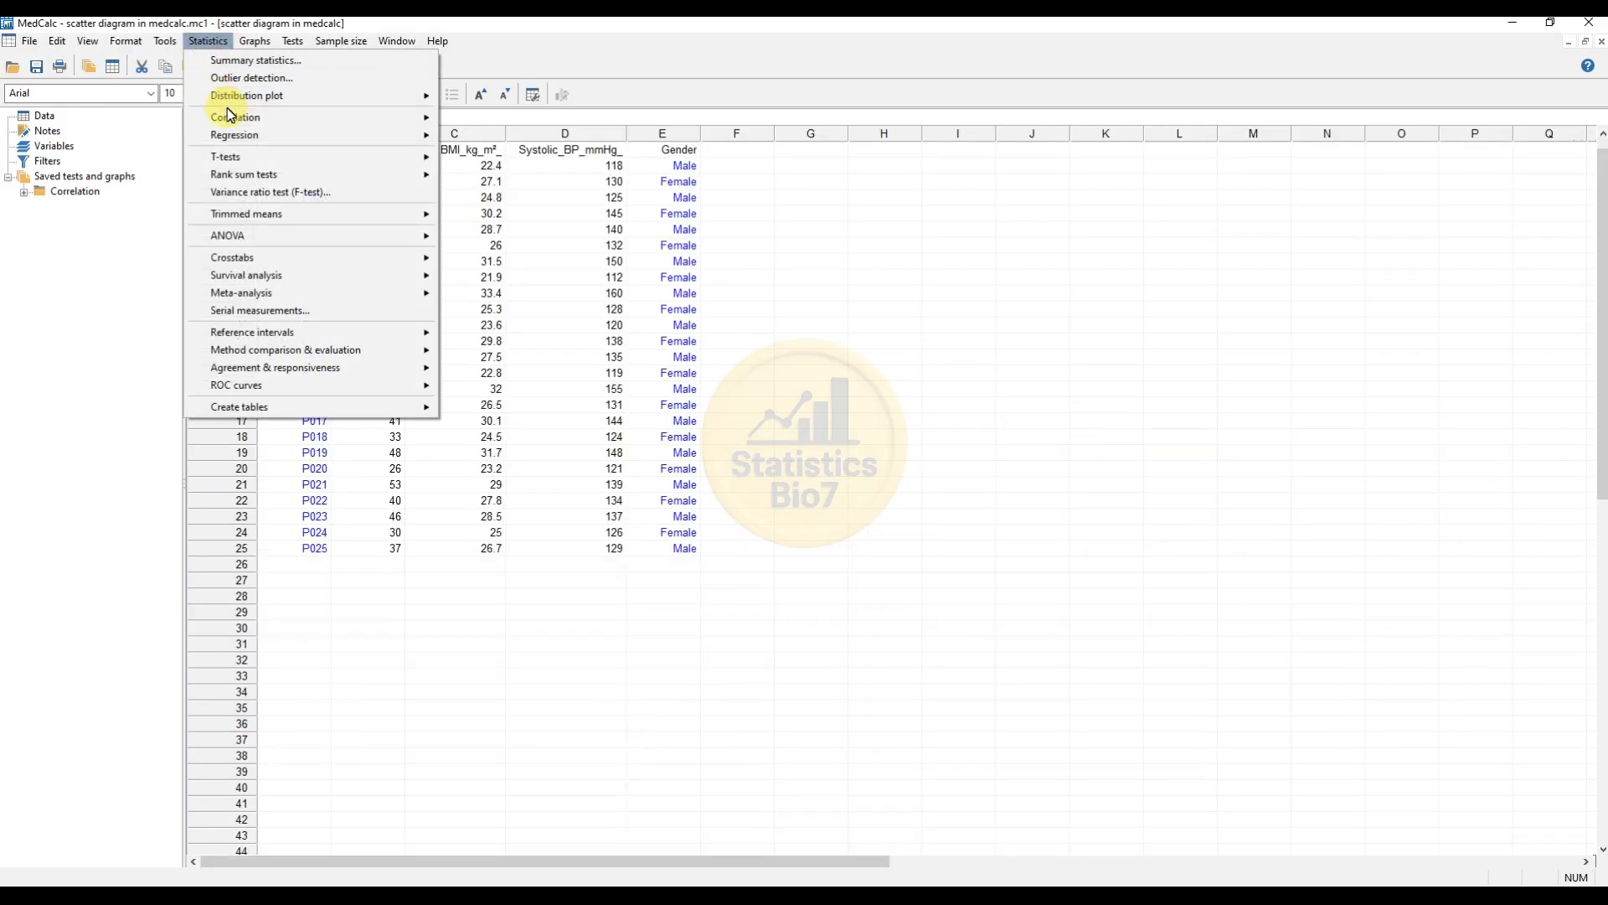
pyautogui.moveTo(262, 116)
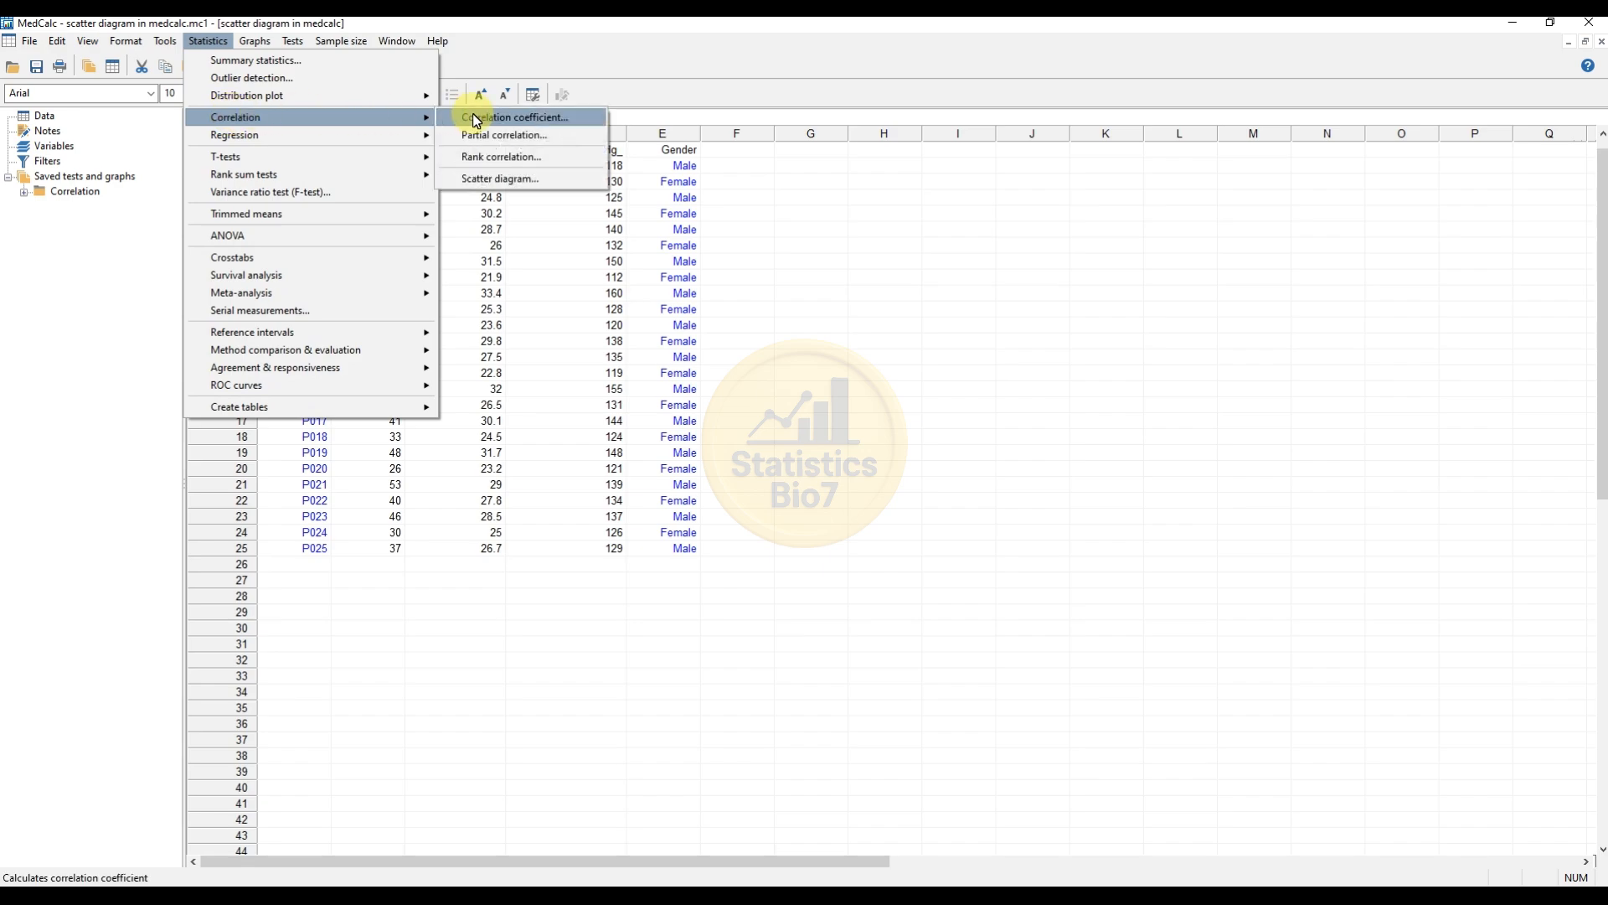
pyautogui.click(510, 180)
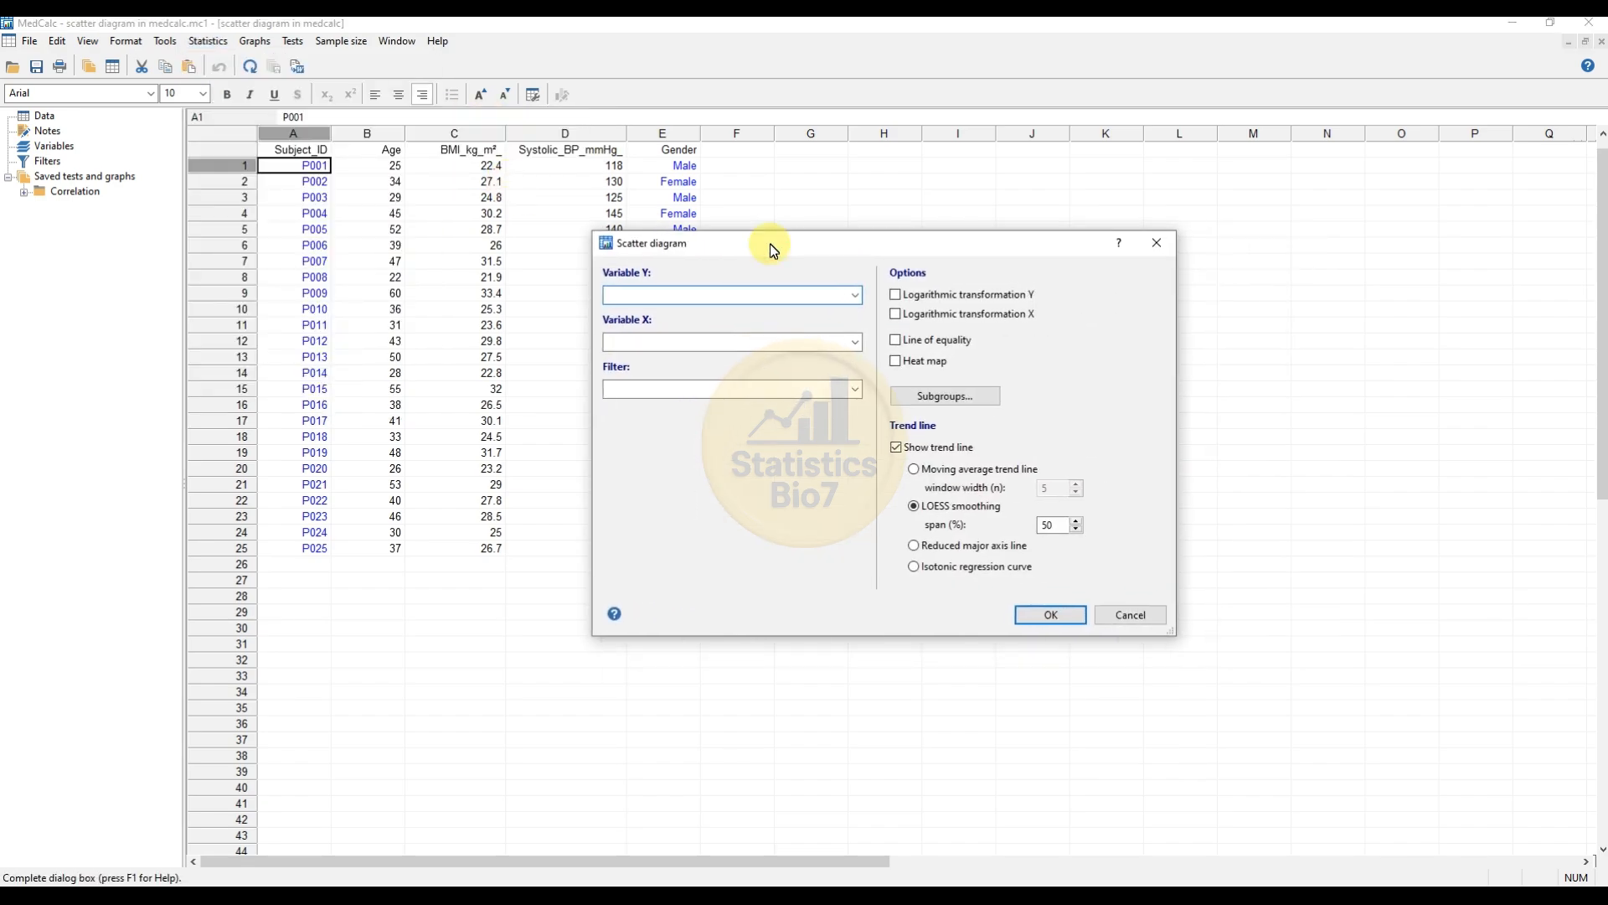
pyautogui.click(856, 294)
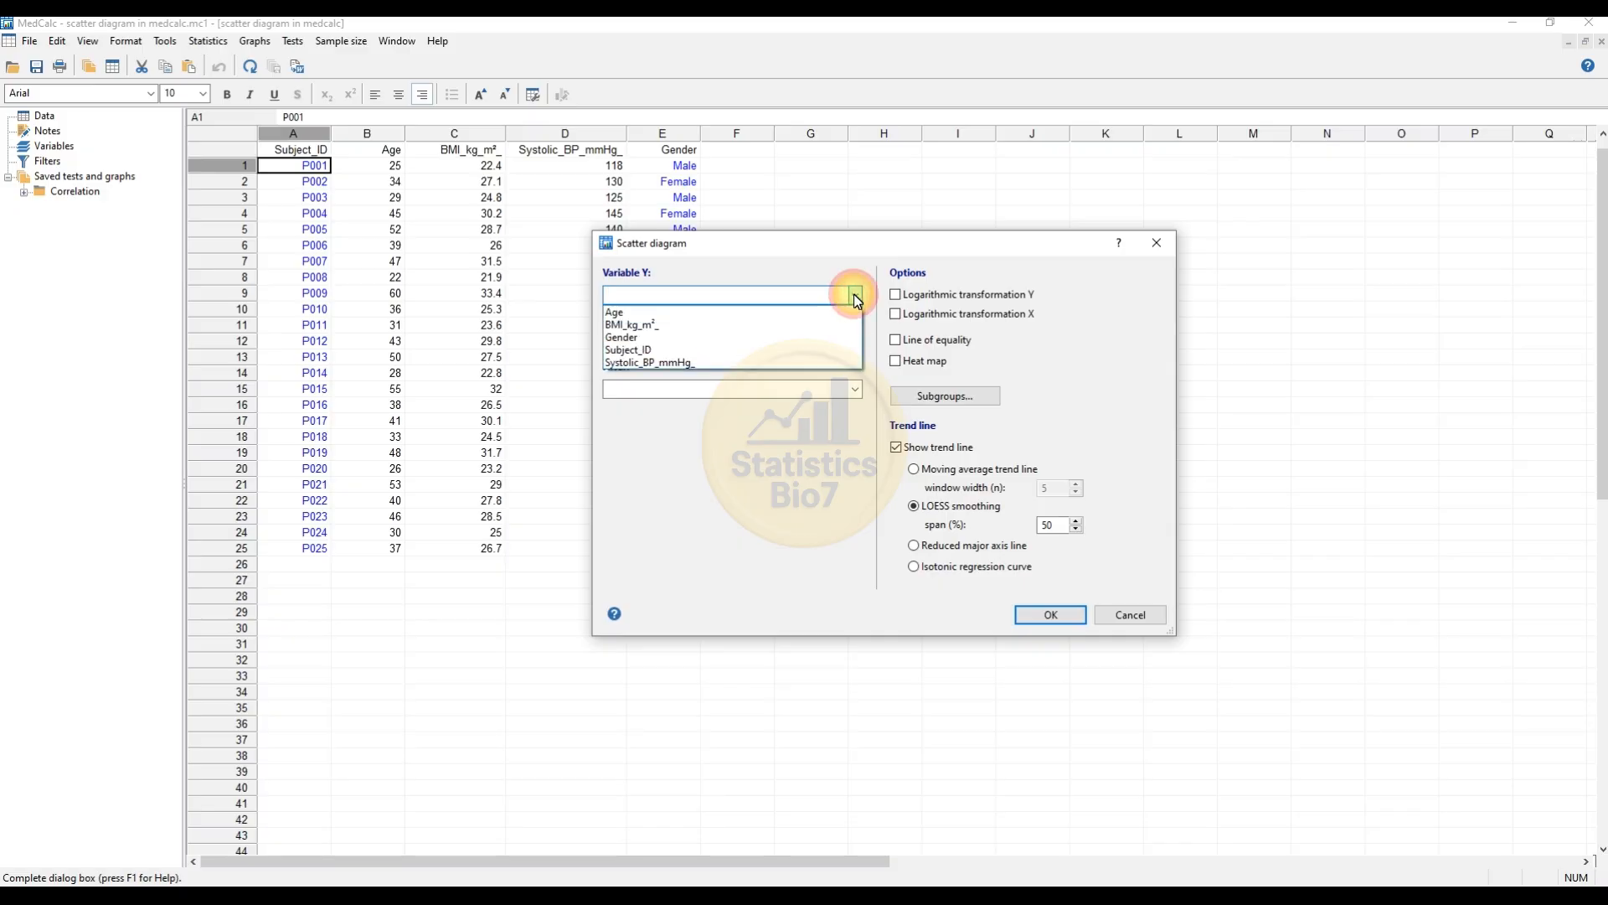
pyautogui.click(680, 362)
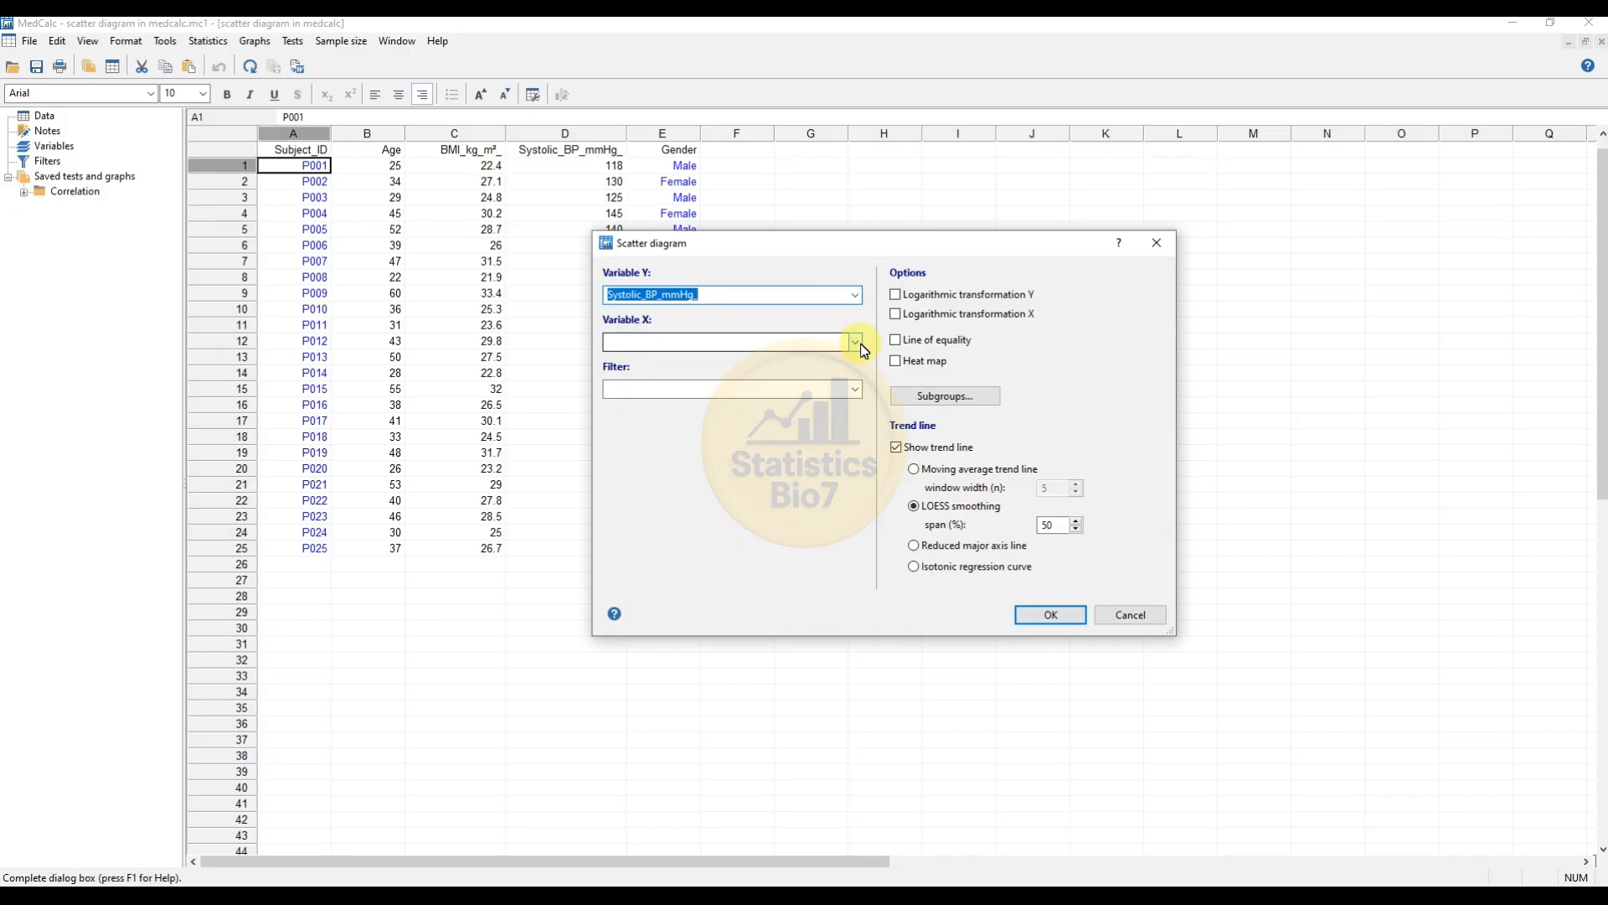
# Step: Choose BMI_kg_m² as the X variable, leave the filter empty, and create the scatter diagram
pyautogui.click(855, 343)
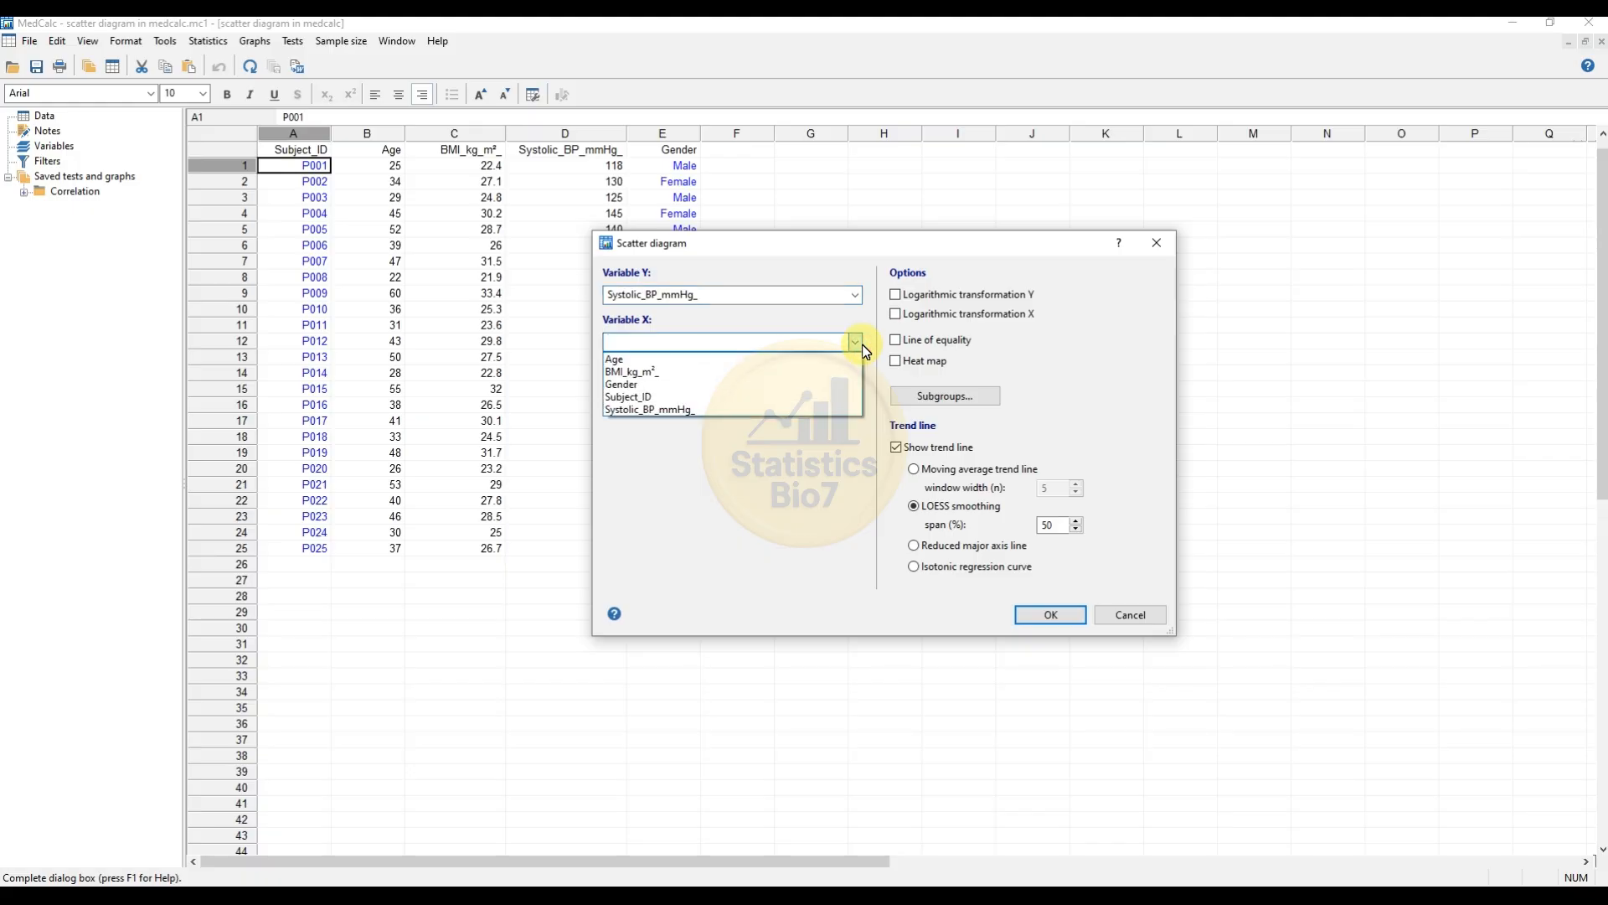
pyautogui.click(662, 371)
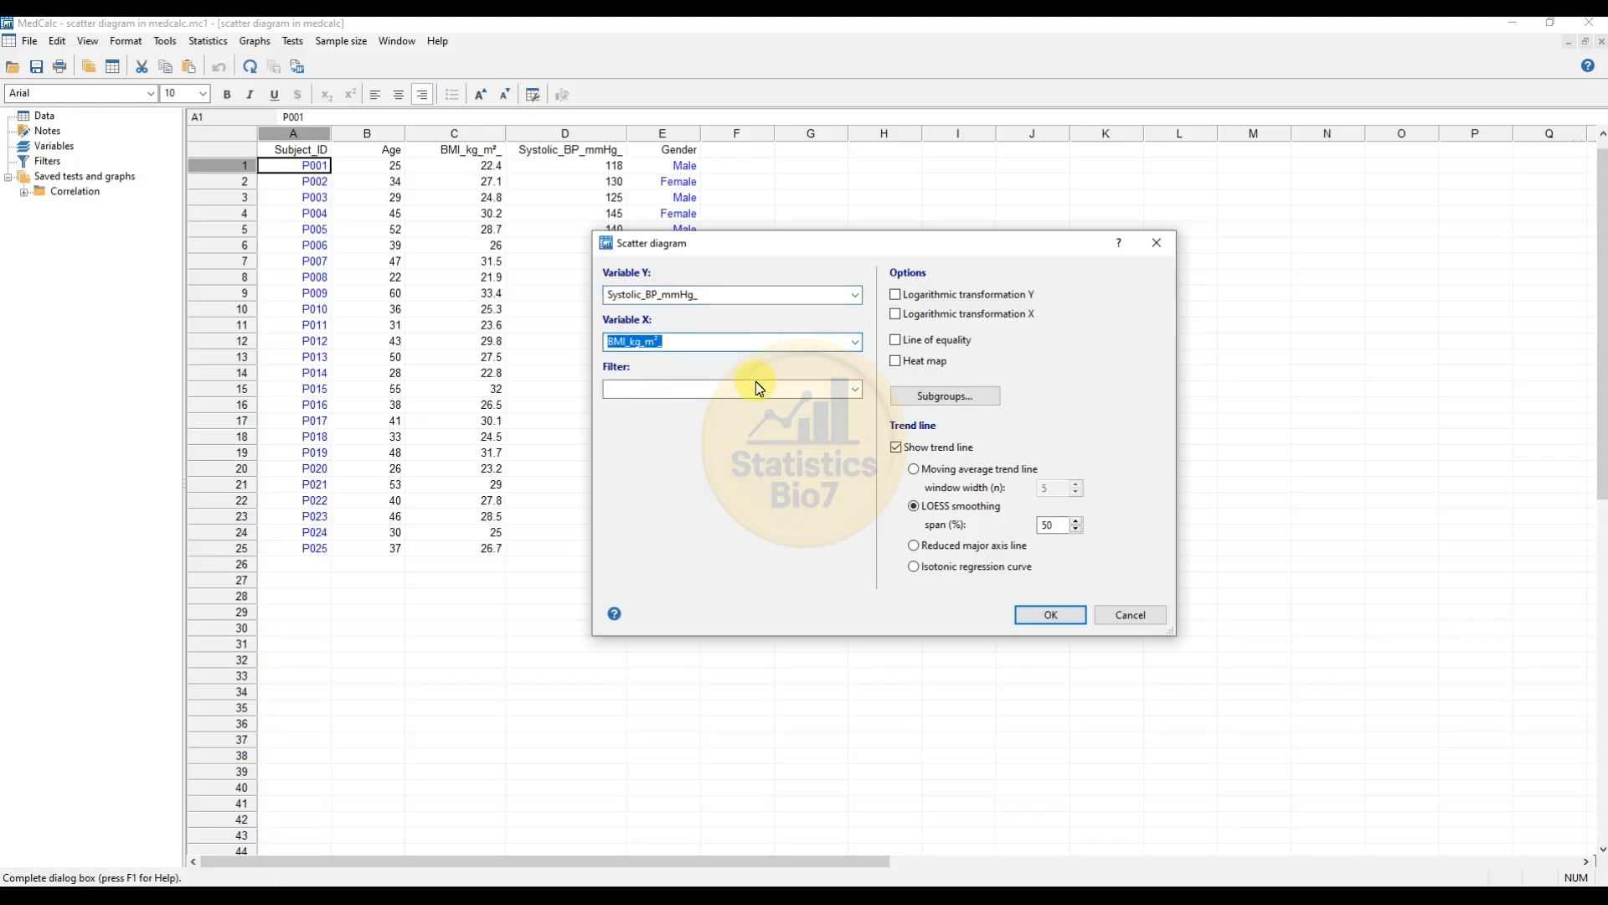
pyautogui.click(829, 389)
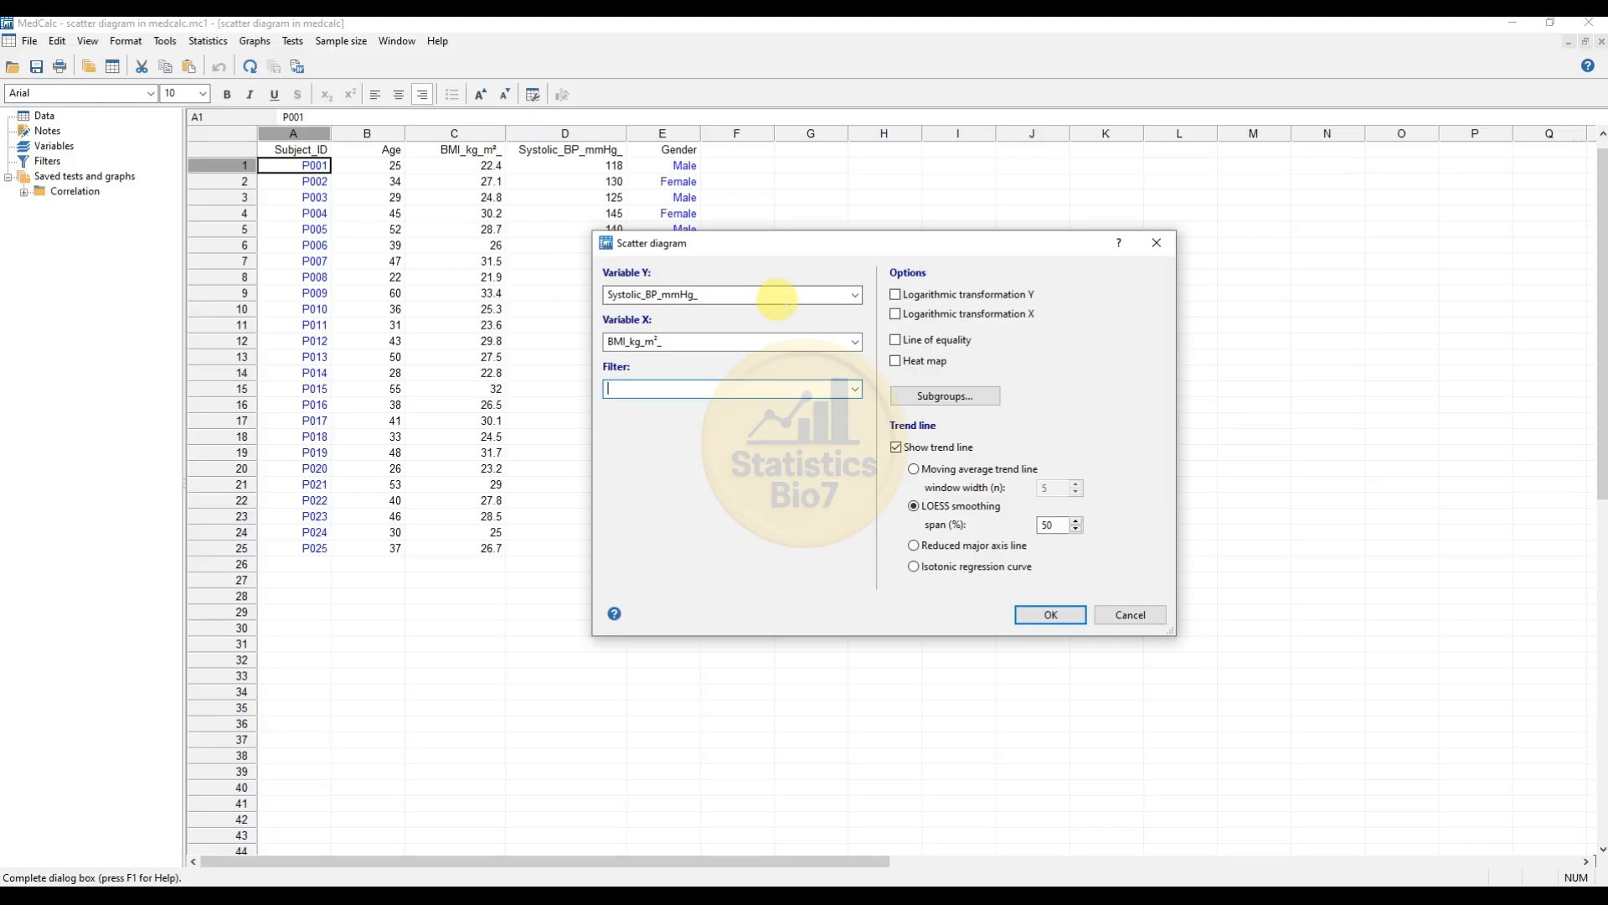
pyautogui.moveTo(784, 244); pyautogui.dragTo(626, 245)
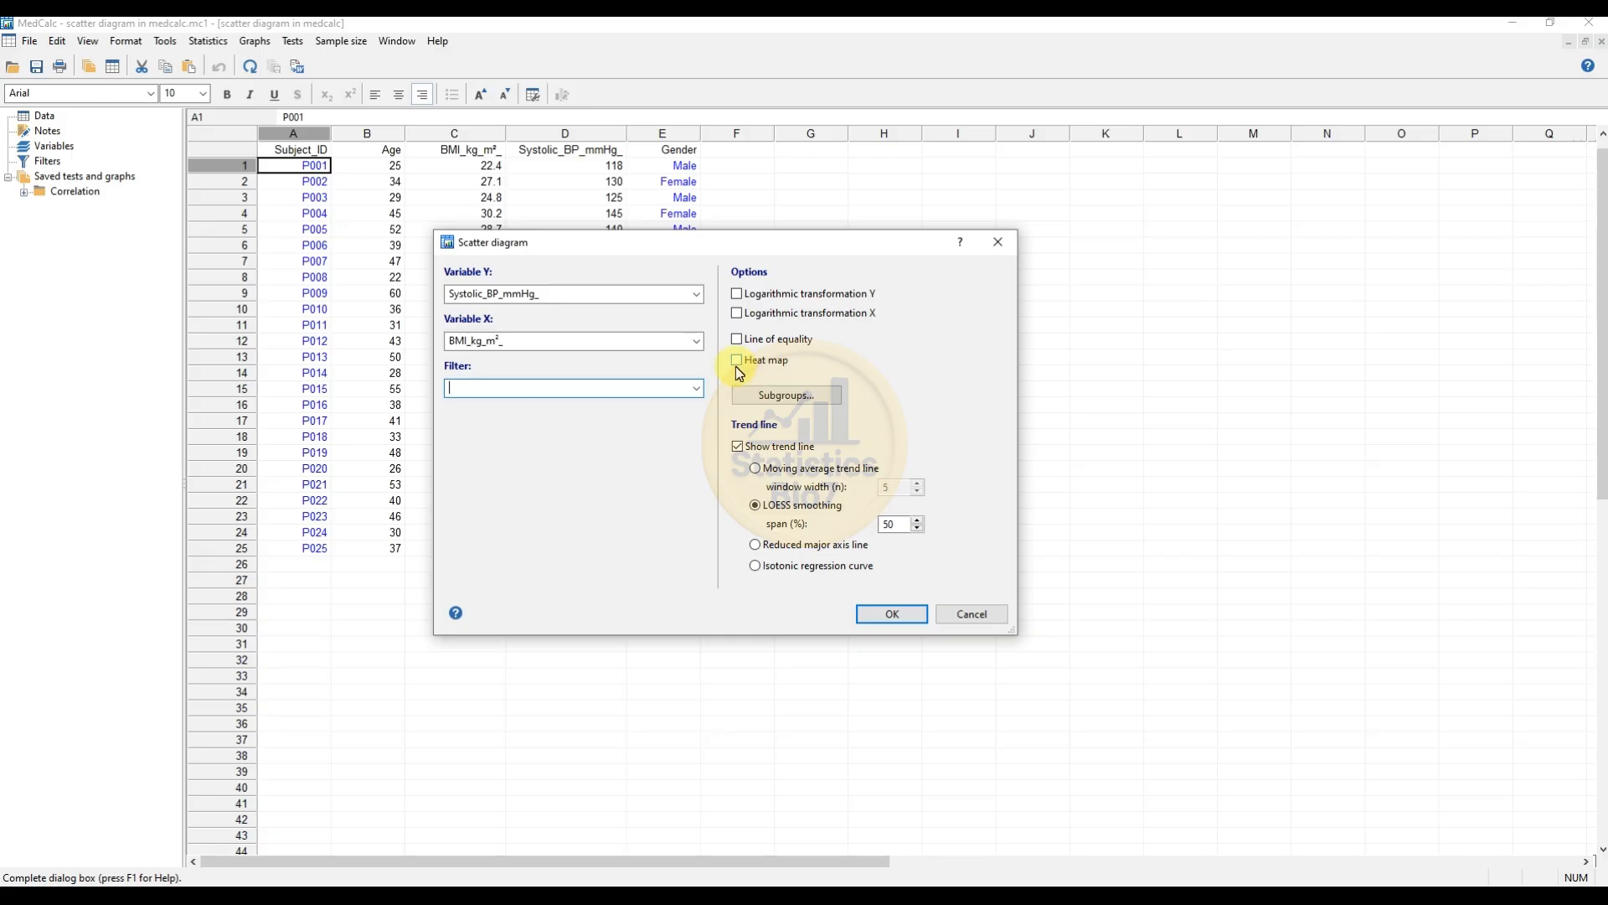
pyautogui.moveTo(677, 252); pyautogui.dragTo(893, 268)
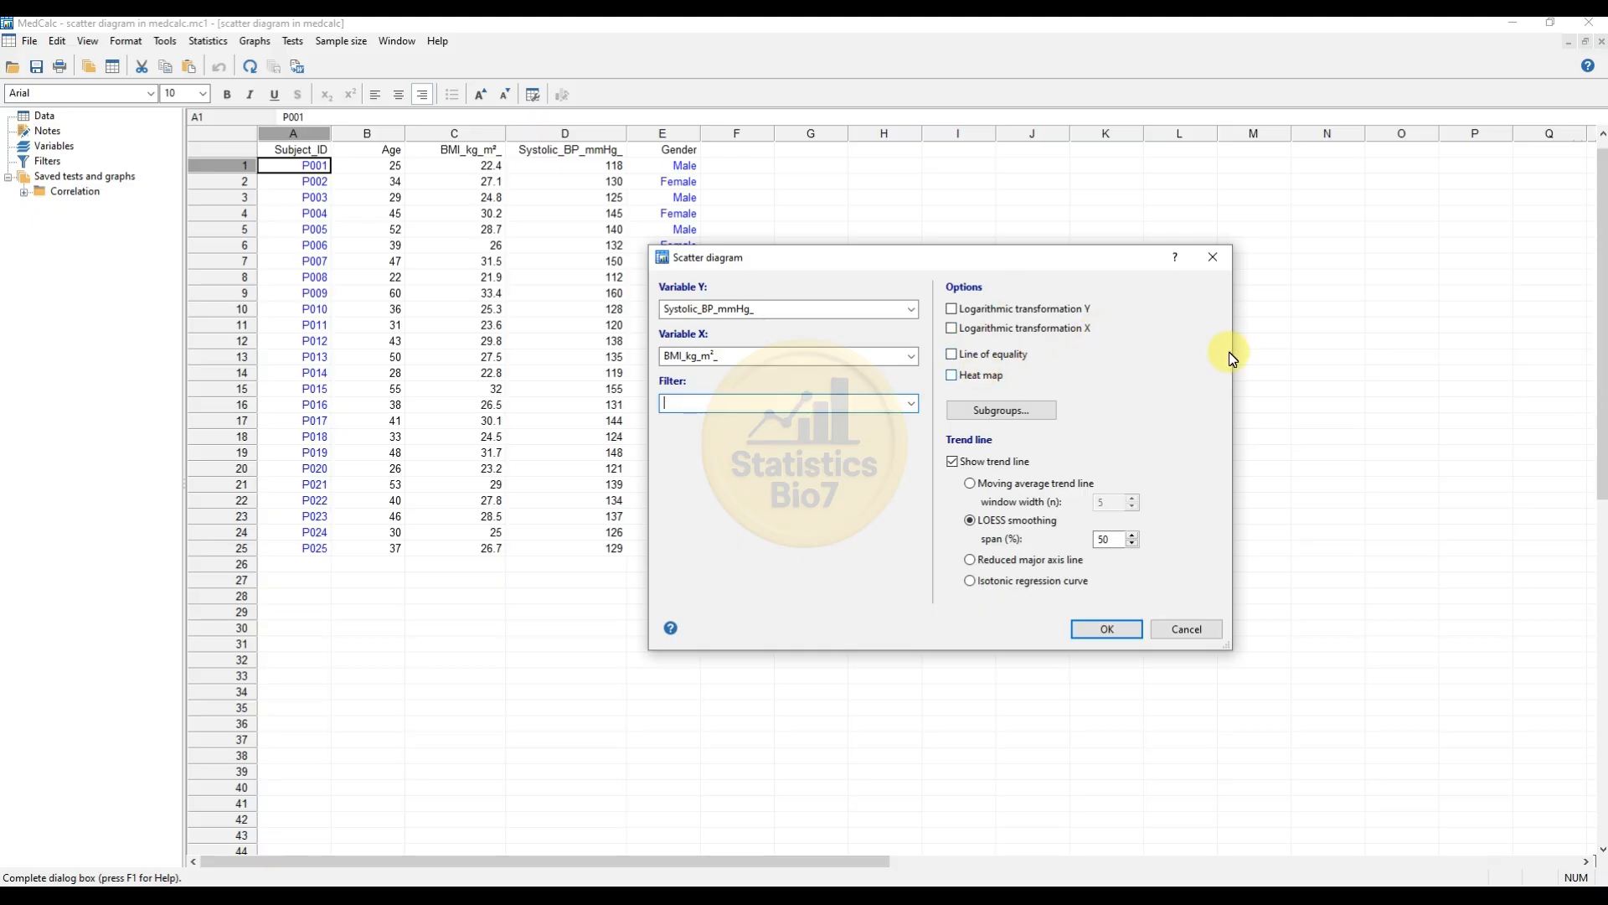
pyautogui.click(1123, 632)
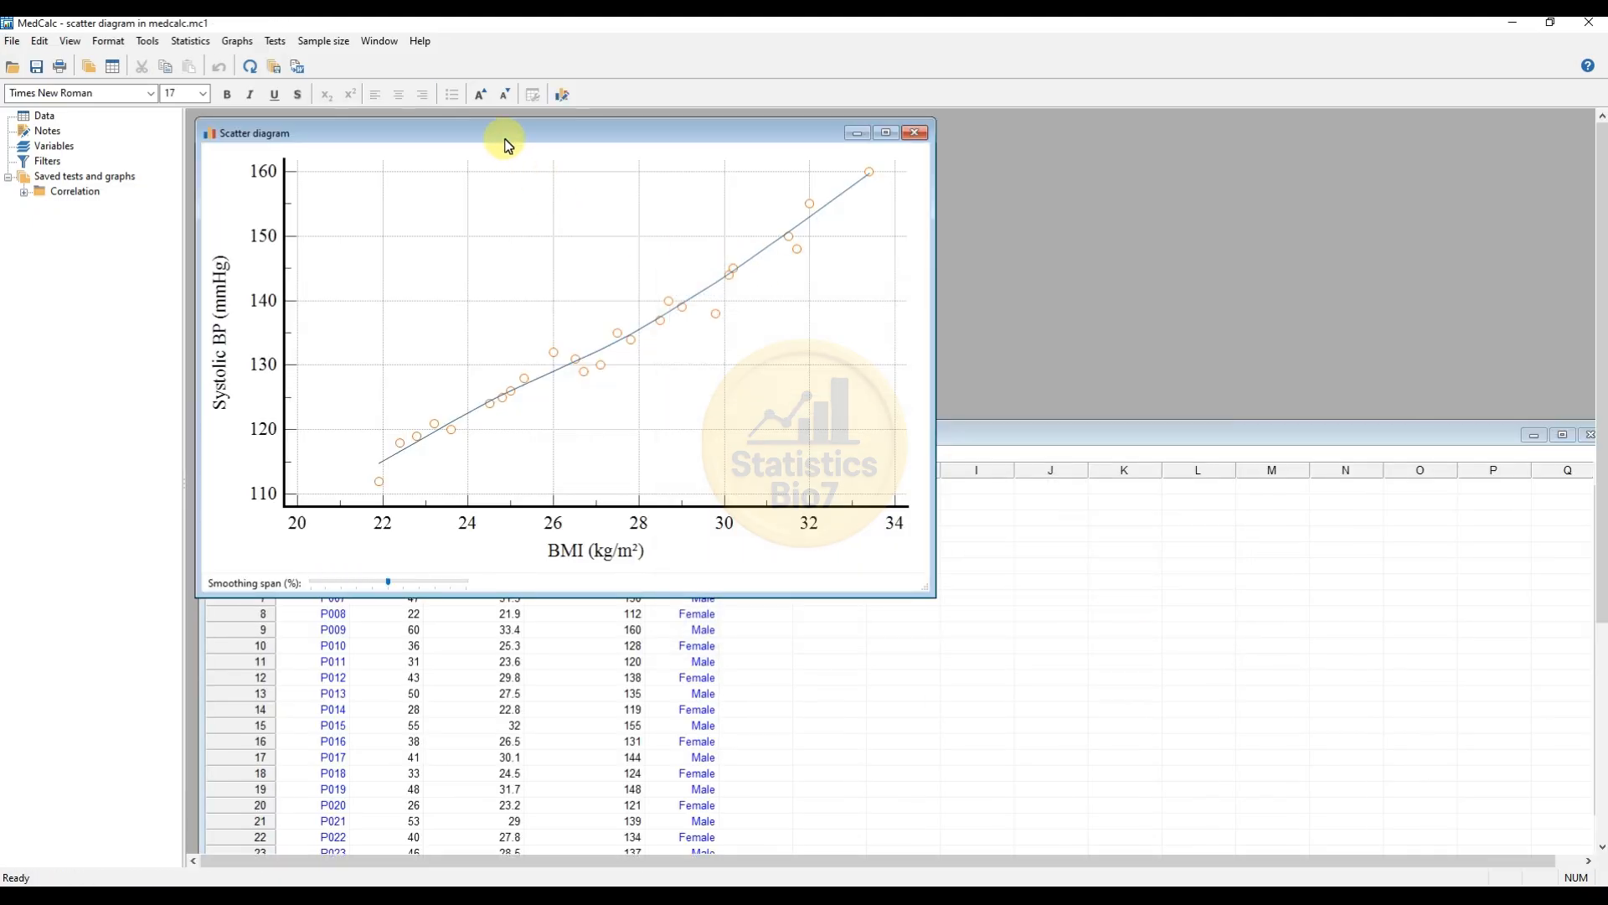
# Step: Hide the grid lines of the scatter diagram
pyautogui.moveTo(503, 130); pyautogui.dragTo(697, 149)
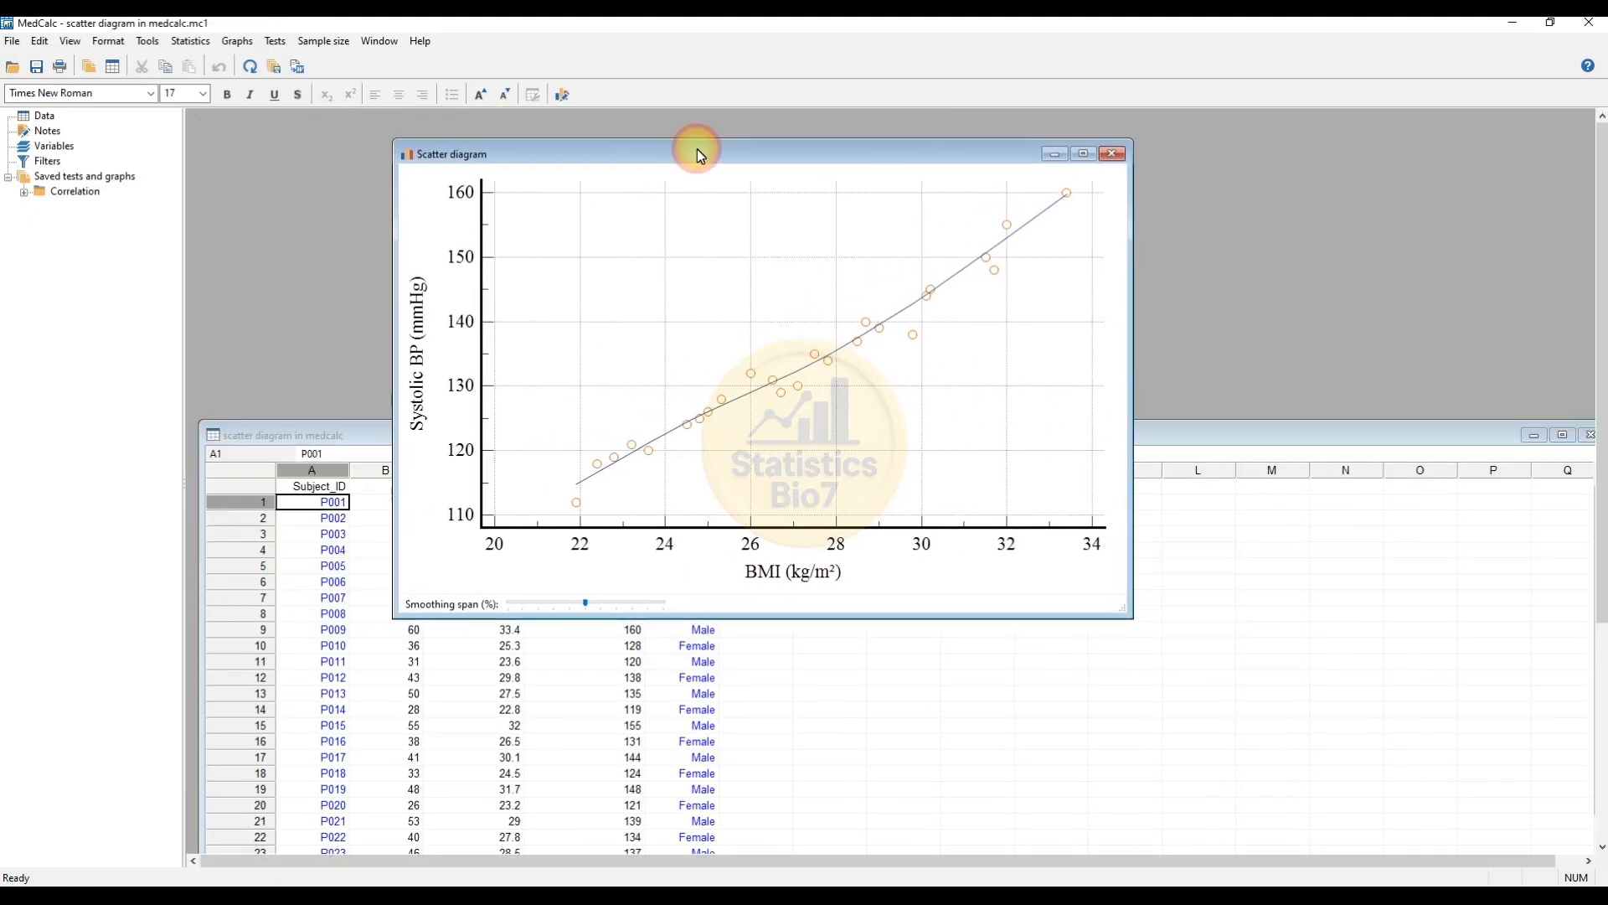
pyautogui.rightClick(837, 262)
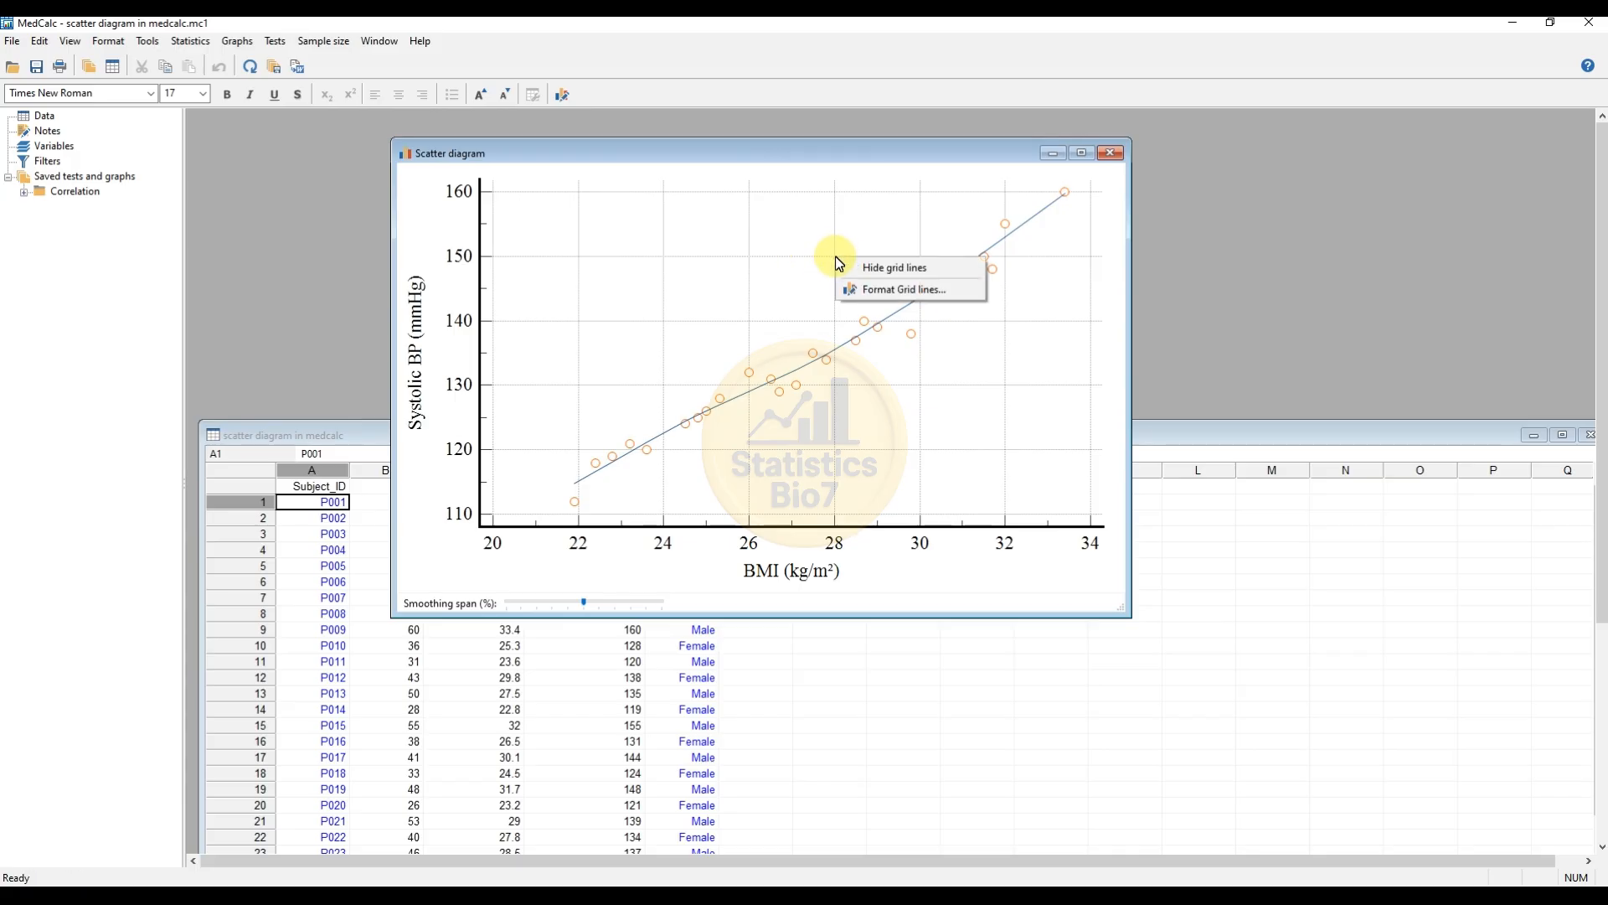
pyautogui.click(888, 270)
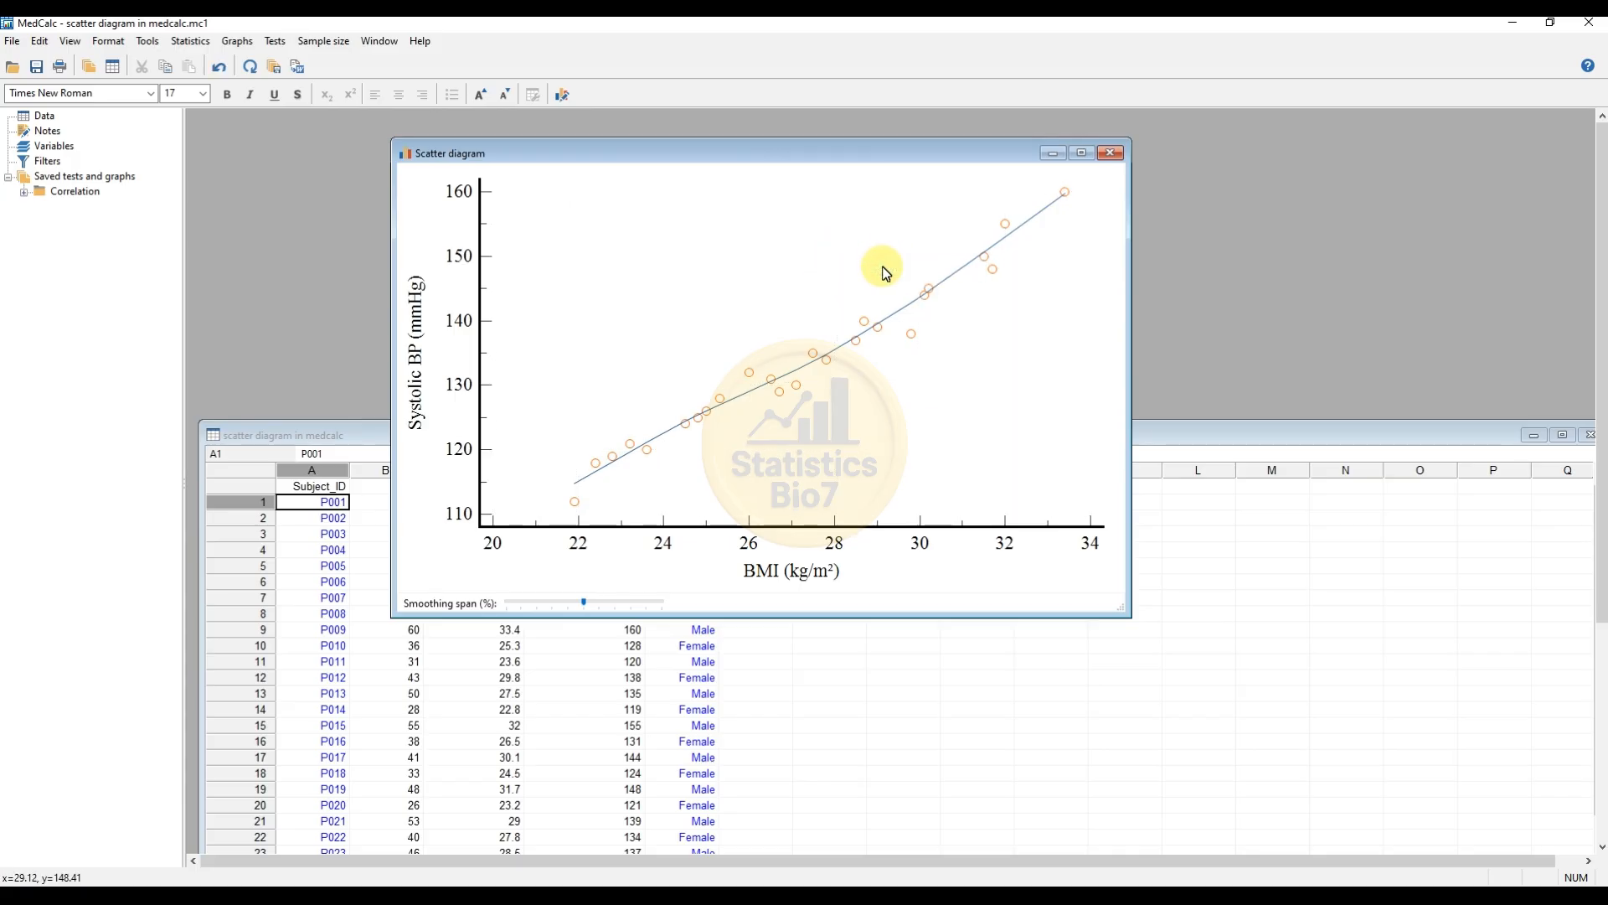
# Step: Format the markers as filled circles with black marker and fill colour
pyautogui.rightClick(884, 336)
pyautogui.click(930, 341)
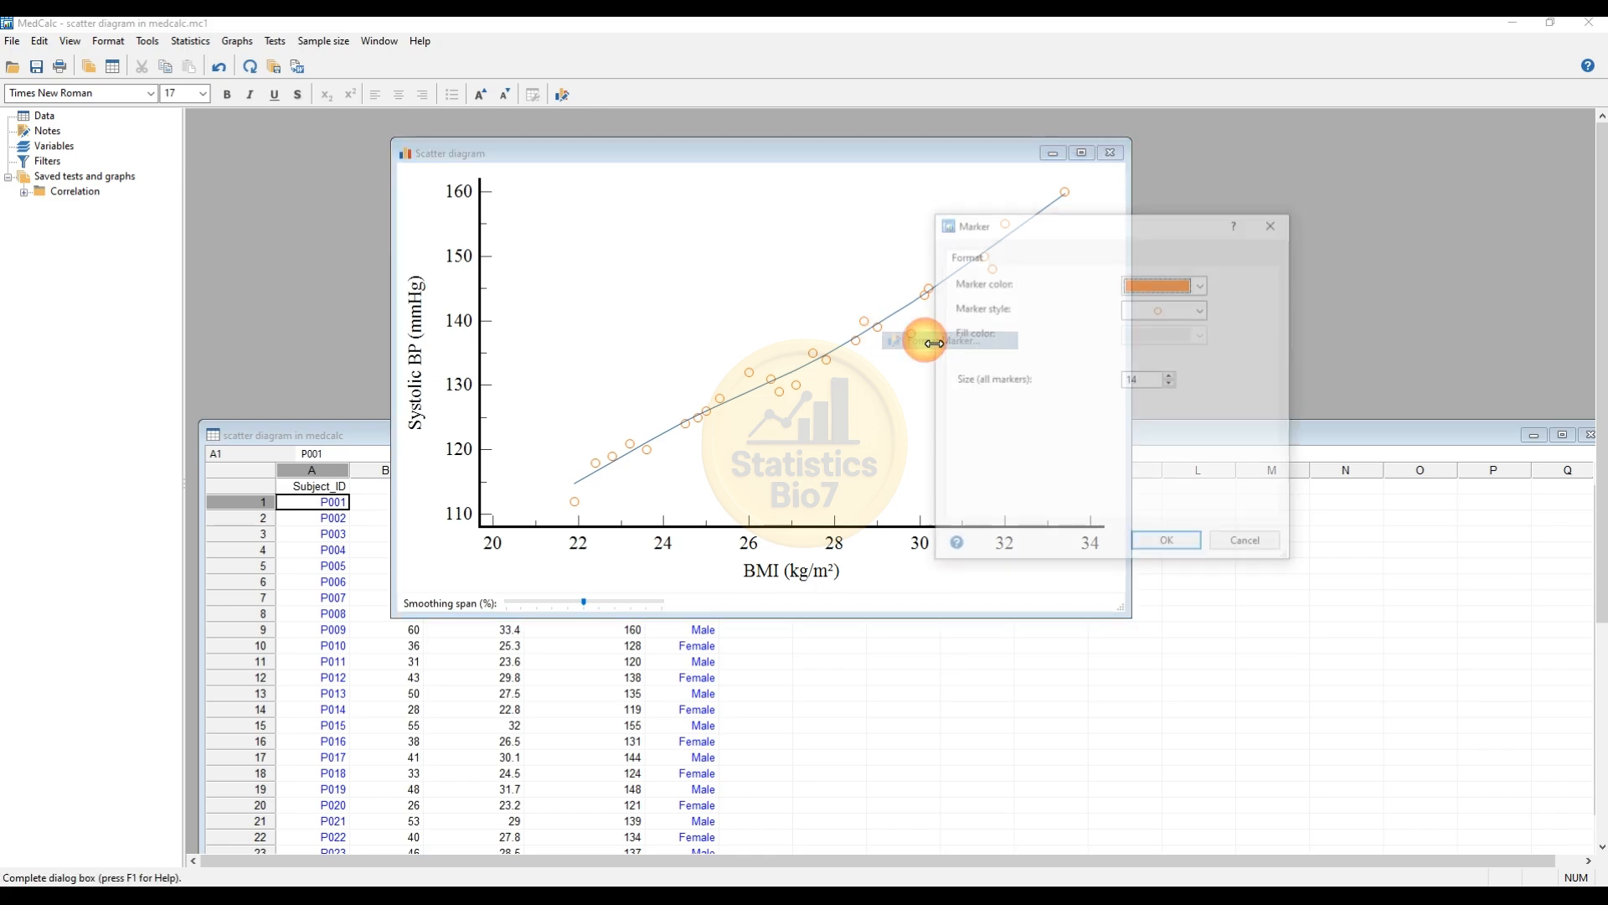
pyautogui.click(1203, 284)
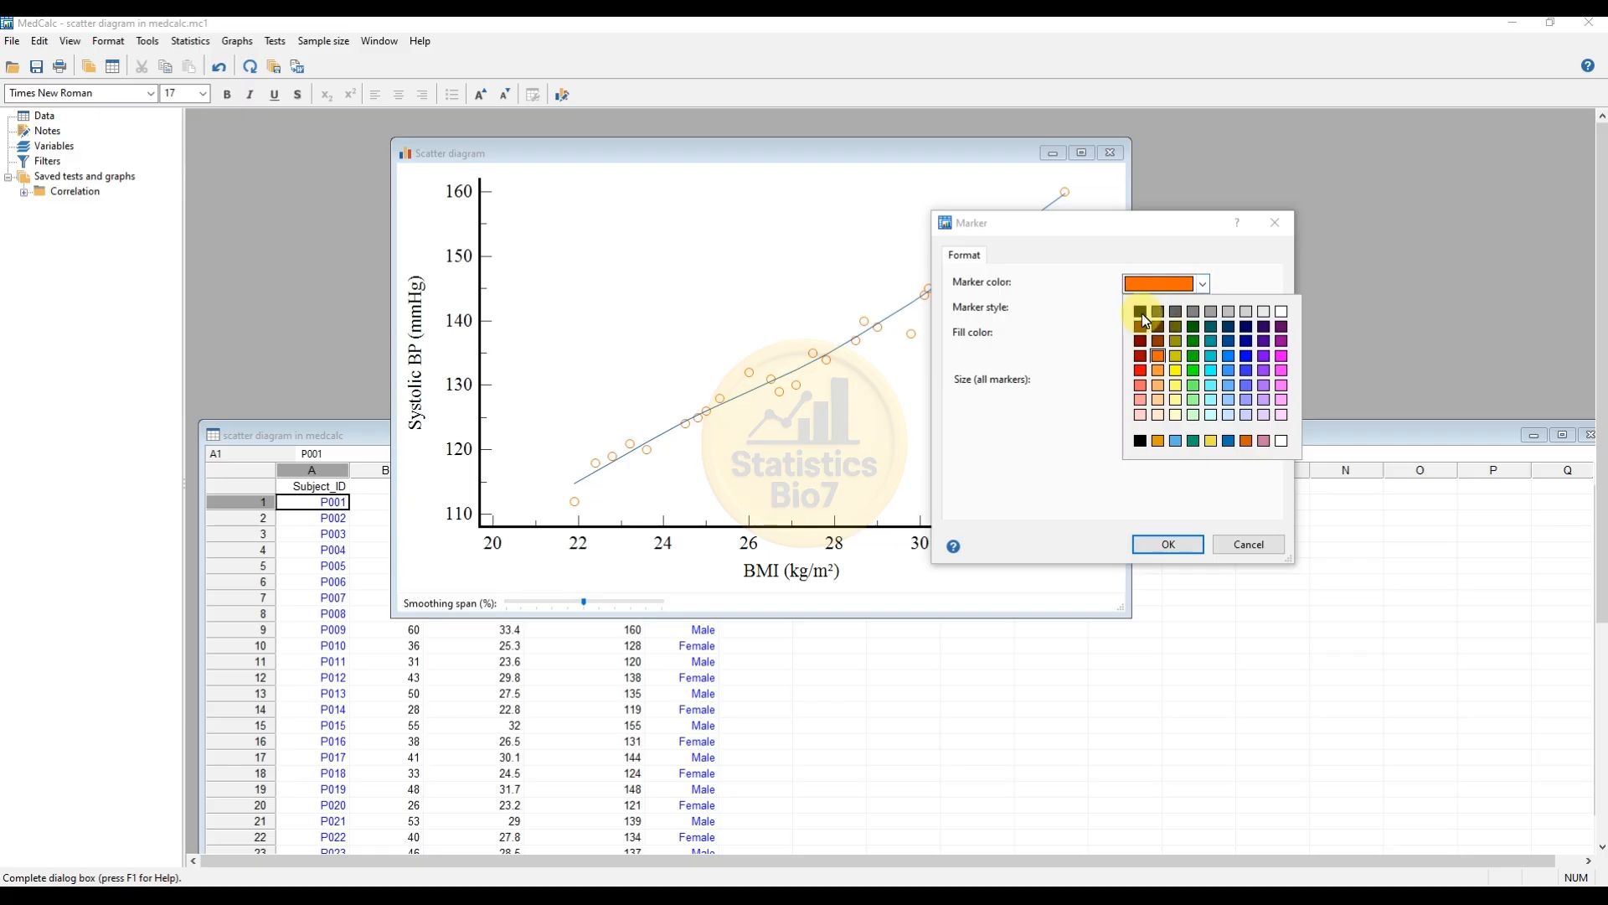
pyautogui.click(1141, 312)
pyautogui.click(1203, 308)
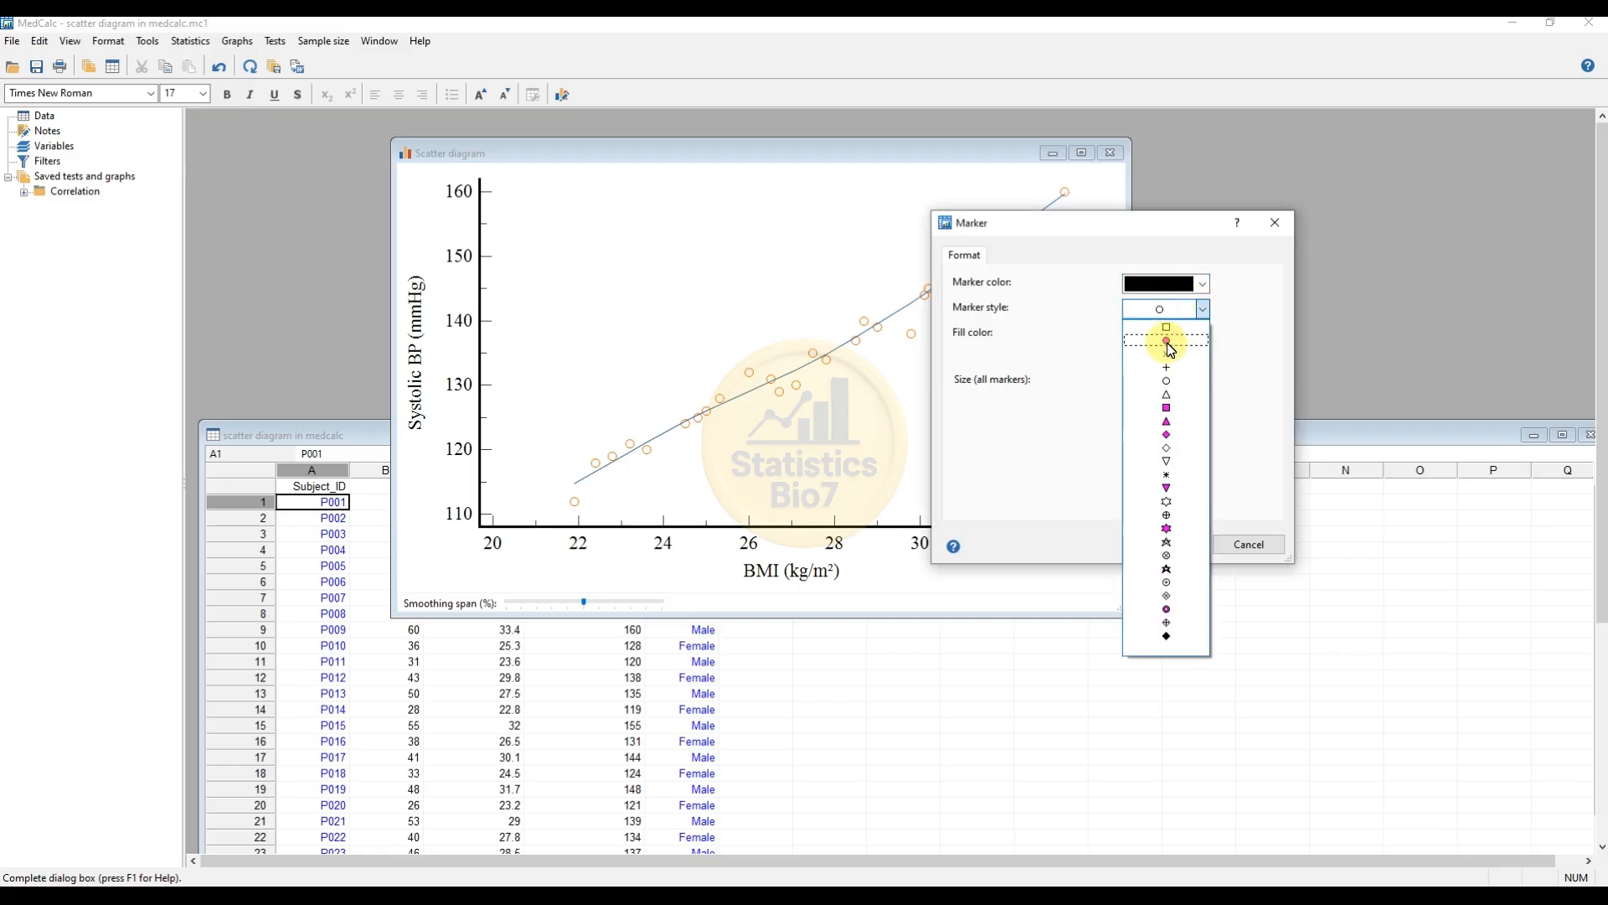
pyautogui.click(1166, 340)
pyautogui.click(1203, 334)
pyautogui.click(1140, 363)
pyautogui.click(1168, 544)
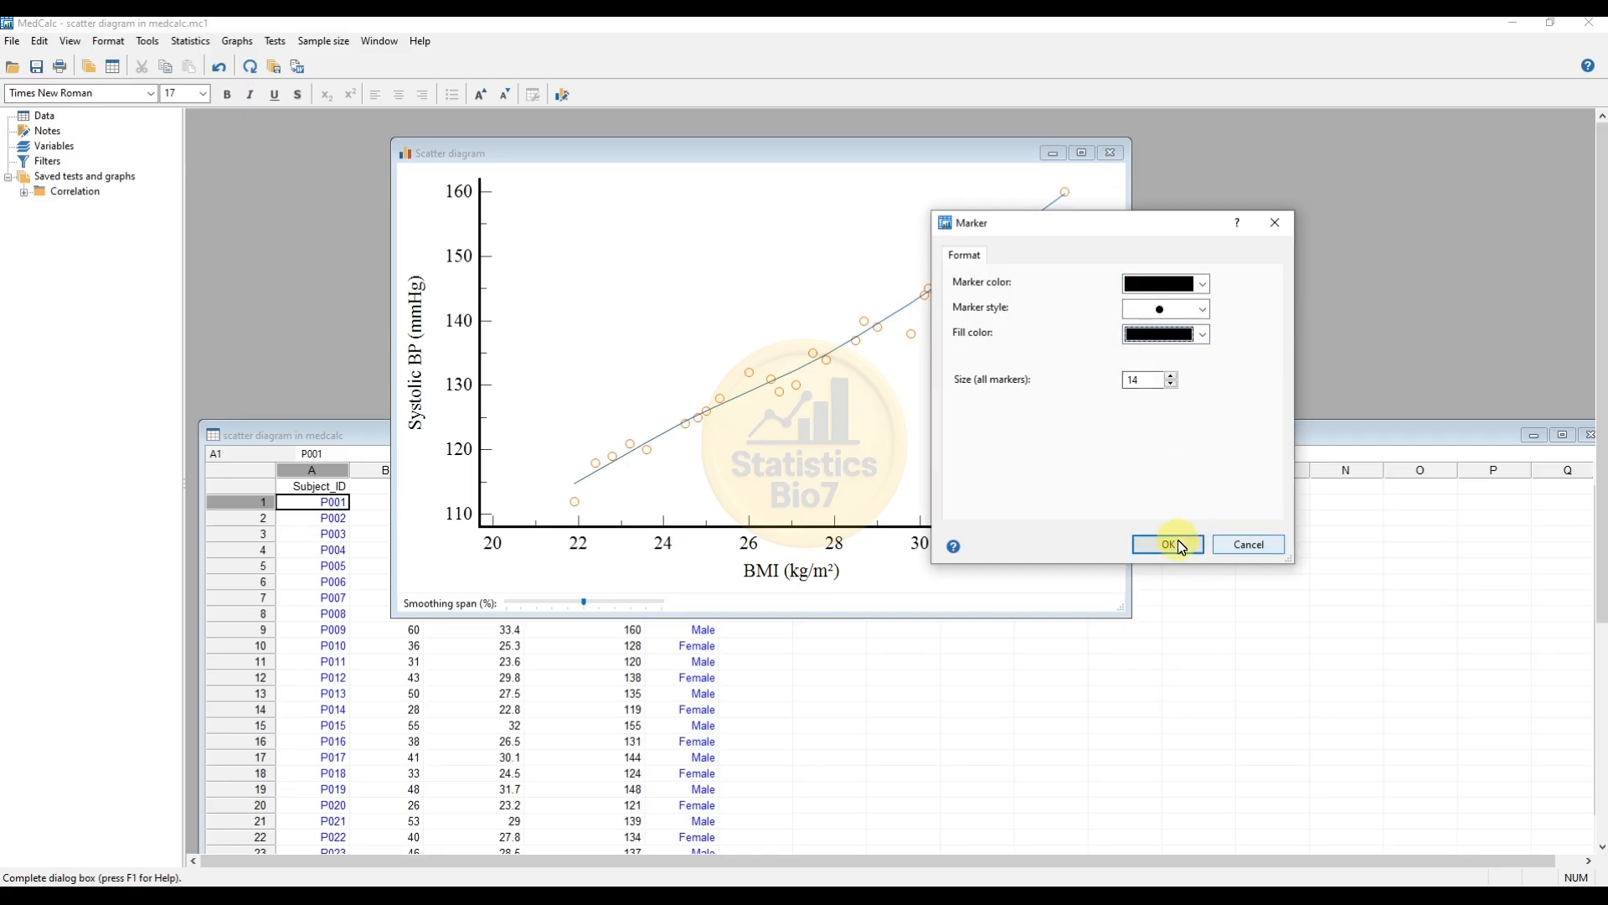
# Step: Increase the trend line's width to a thicker setting
pyautogui.rightClick(794, 376)
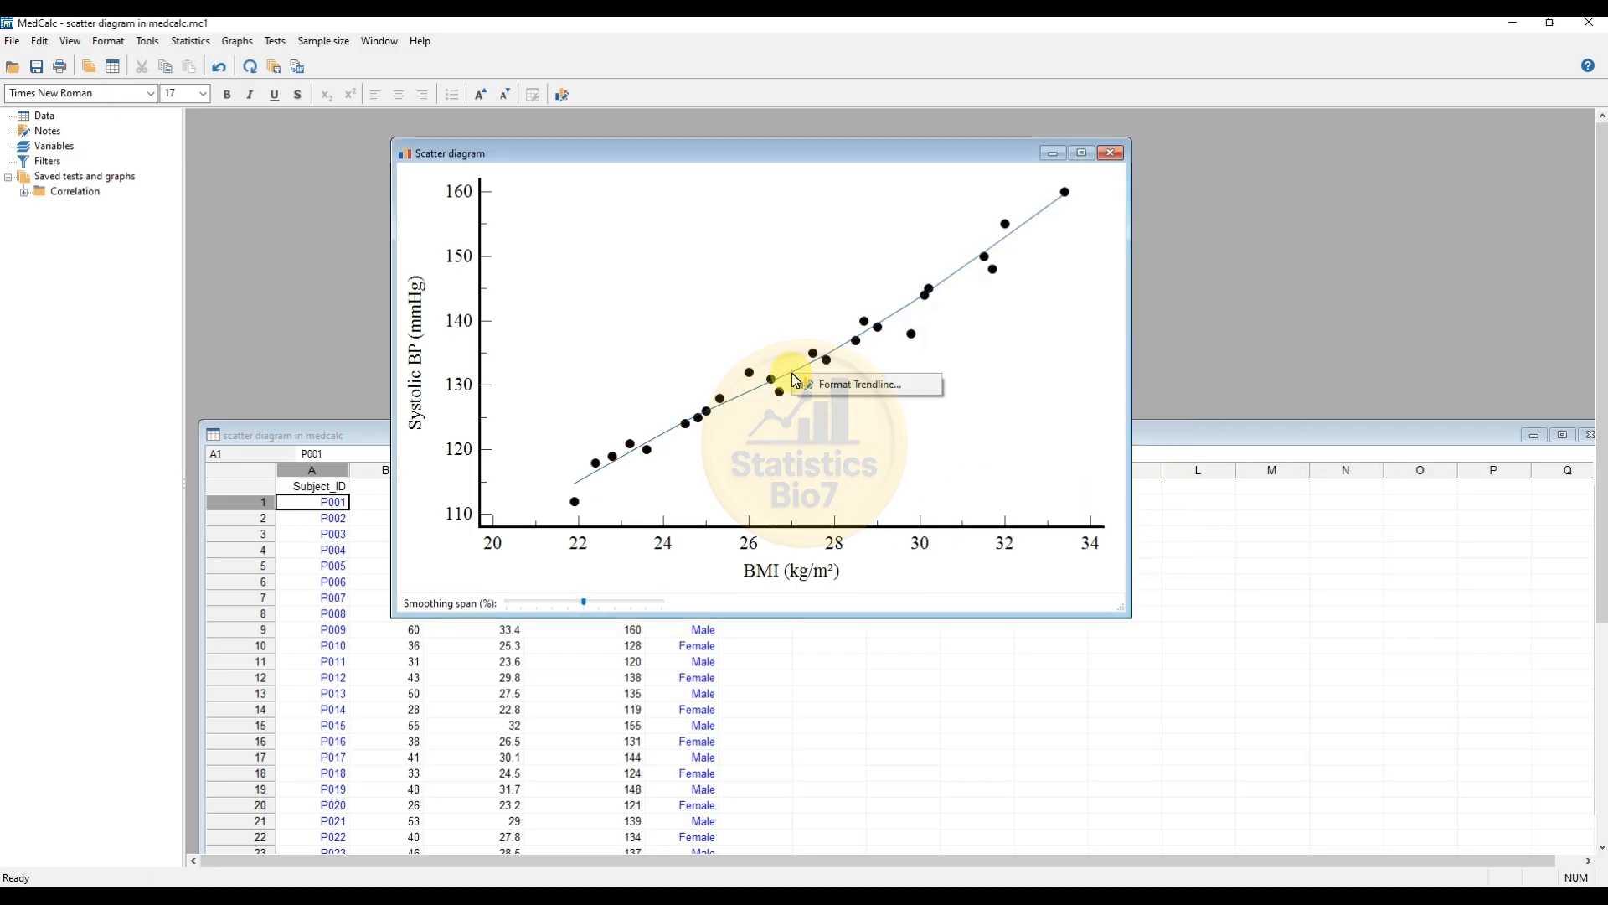
pyautogui.click(883, 387)
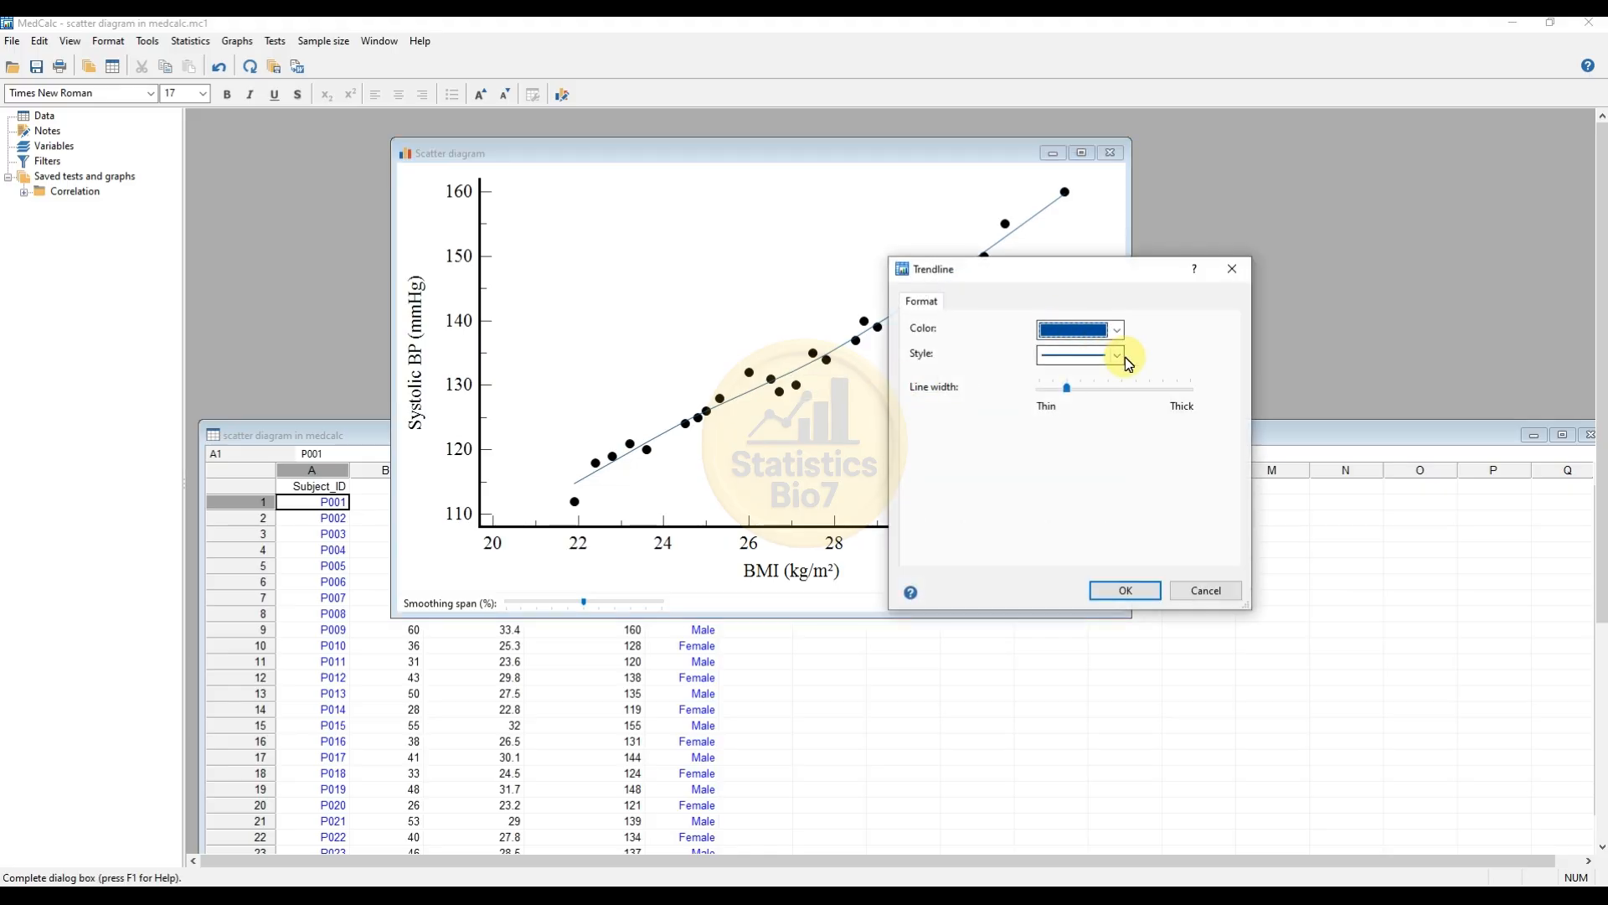
pyautogui.click(1104, 389)
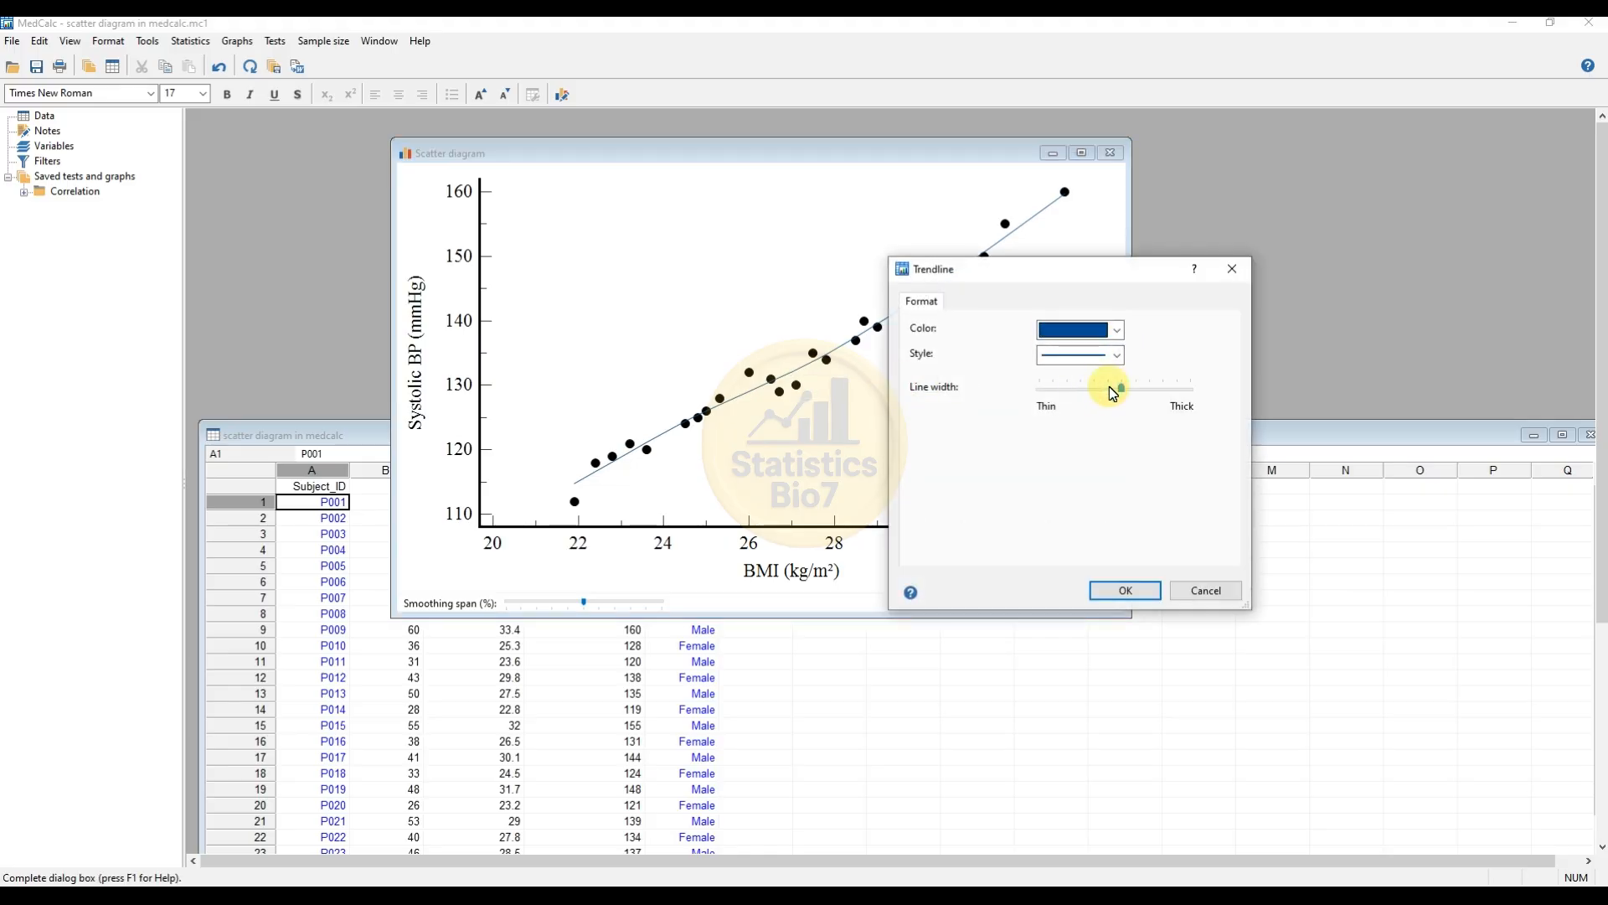
pyautogui.click(1128, 590)
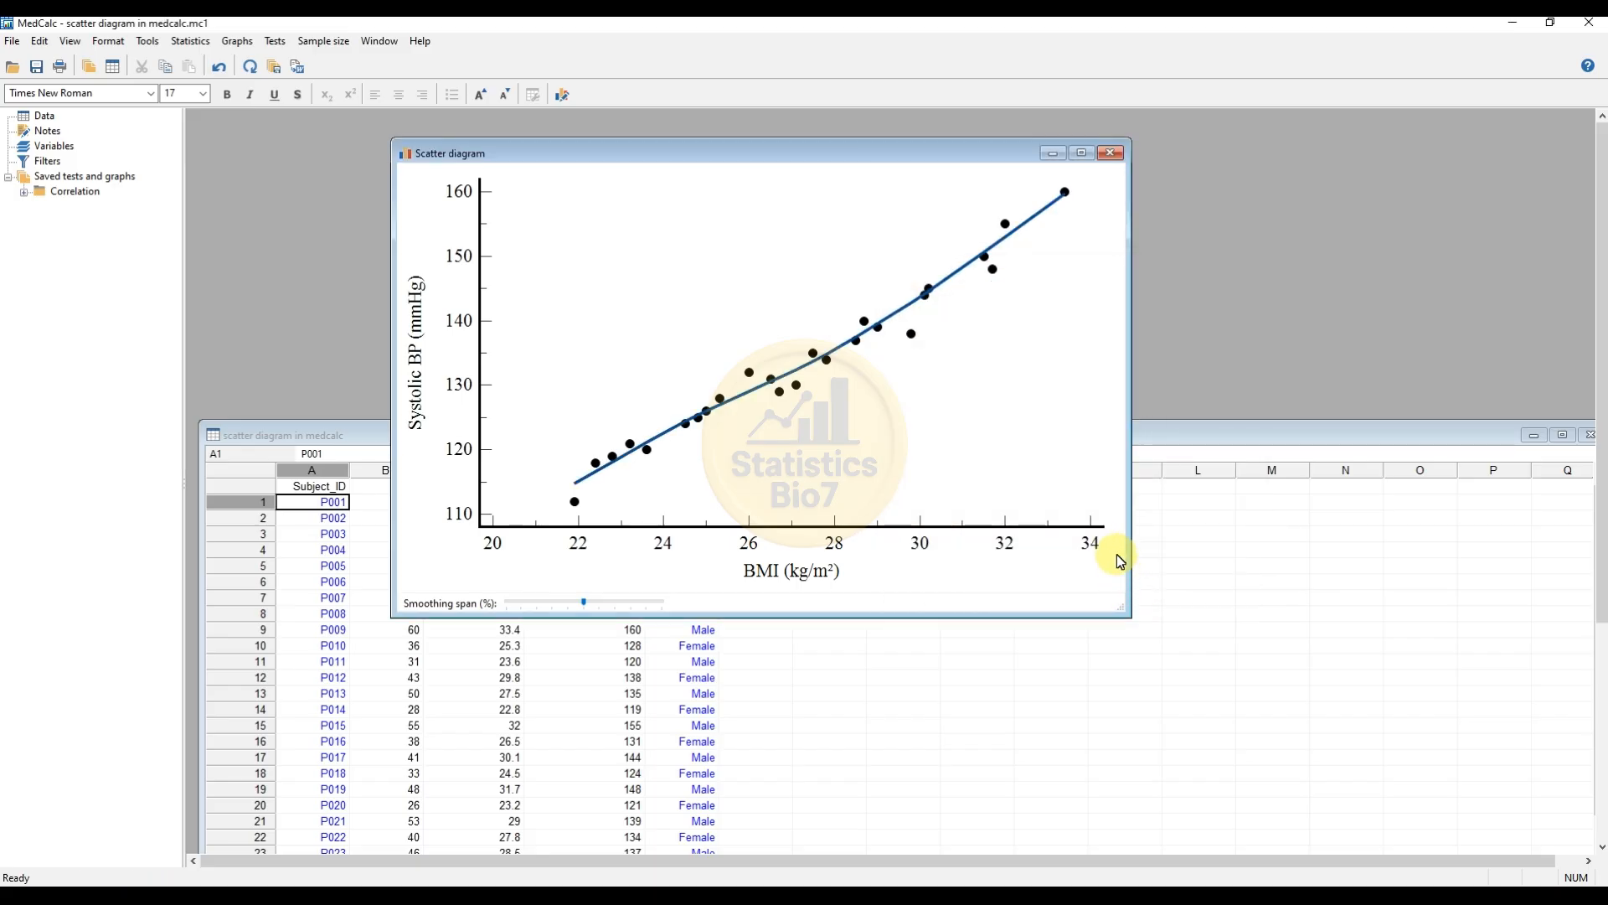
# Step: Change the trend line's colour to red
pyautogui.rightClick(903, 316)
pyautogui.click(942, 325)
pyautogui.click(1139, 269)
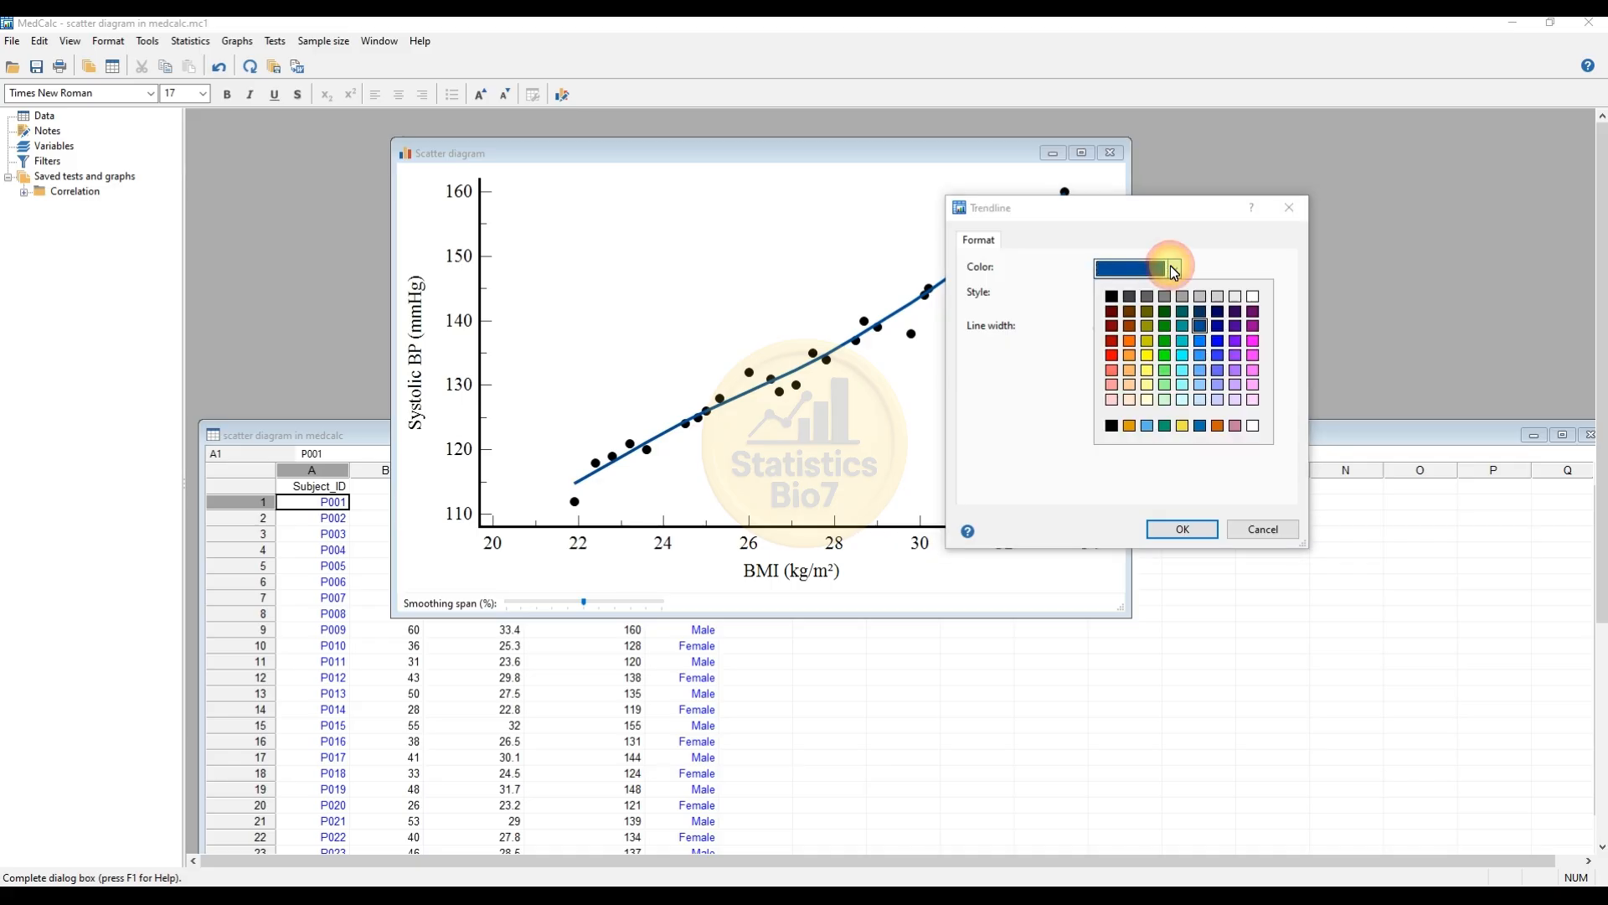
pyautogui.click(1118, 356)
pyautogui.click(1183, 529)
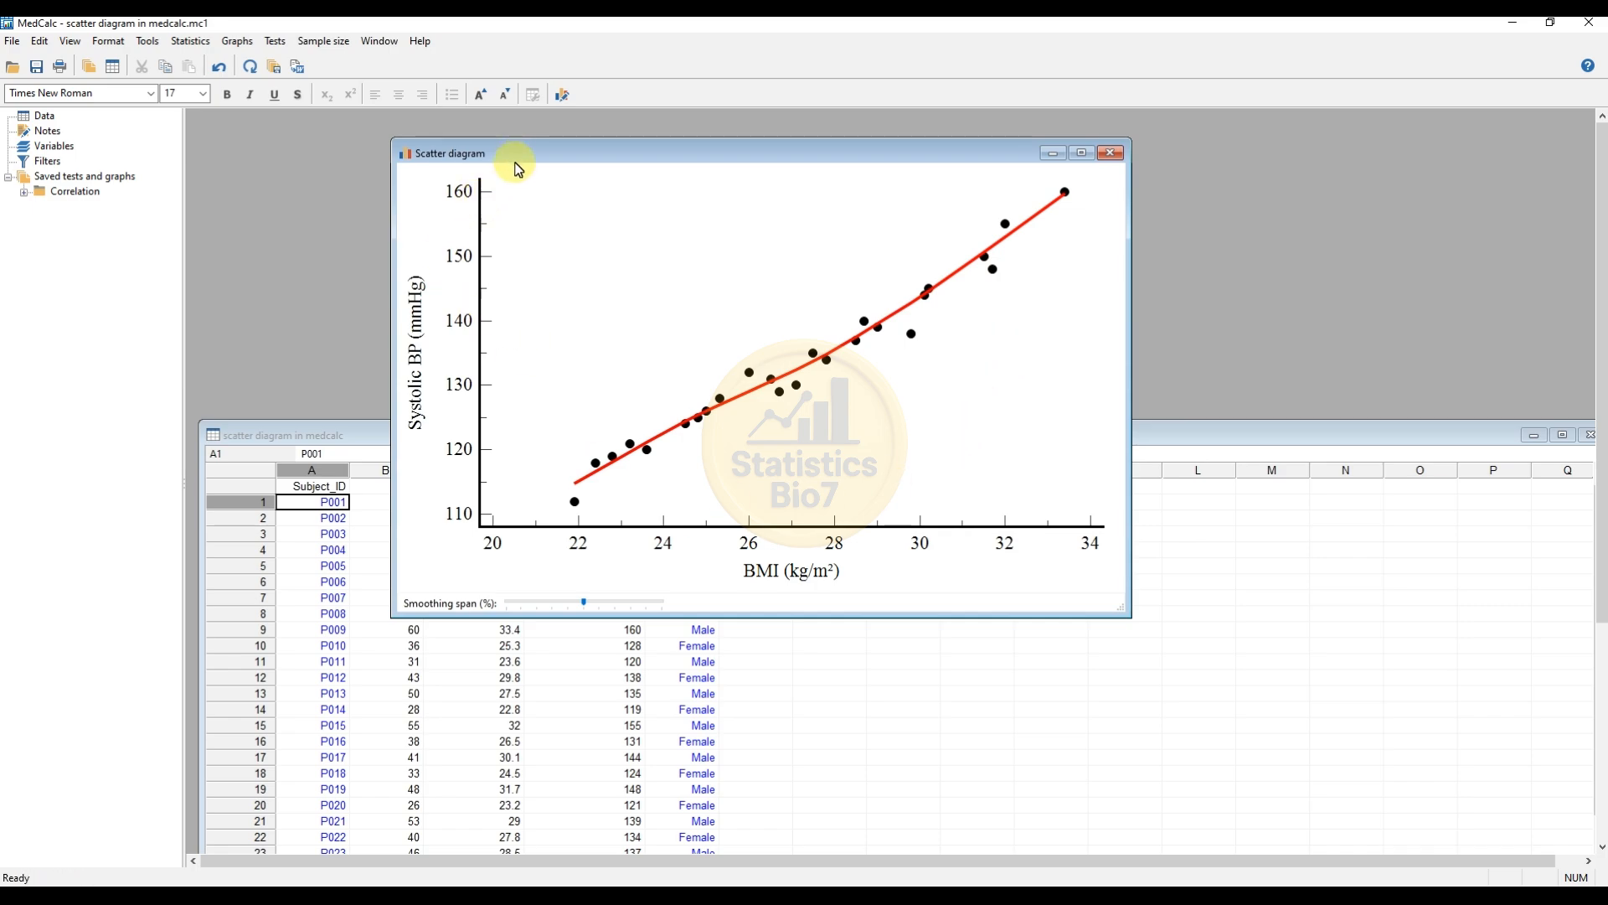
pyautogui.moveTo(520, 153); pyautogui.dragTo(502, 186)
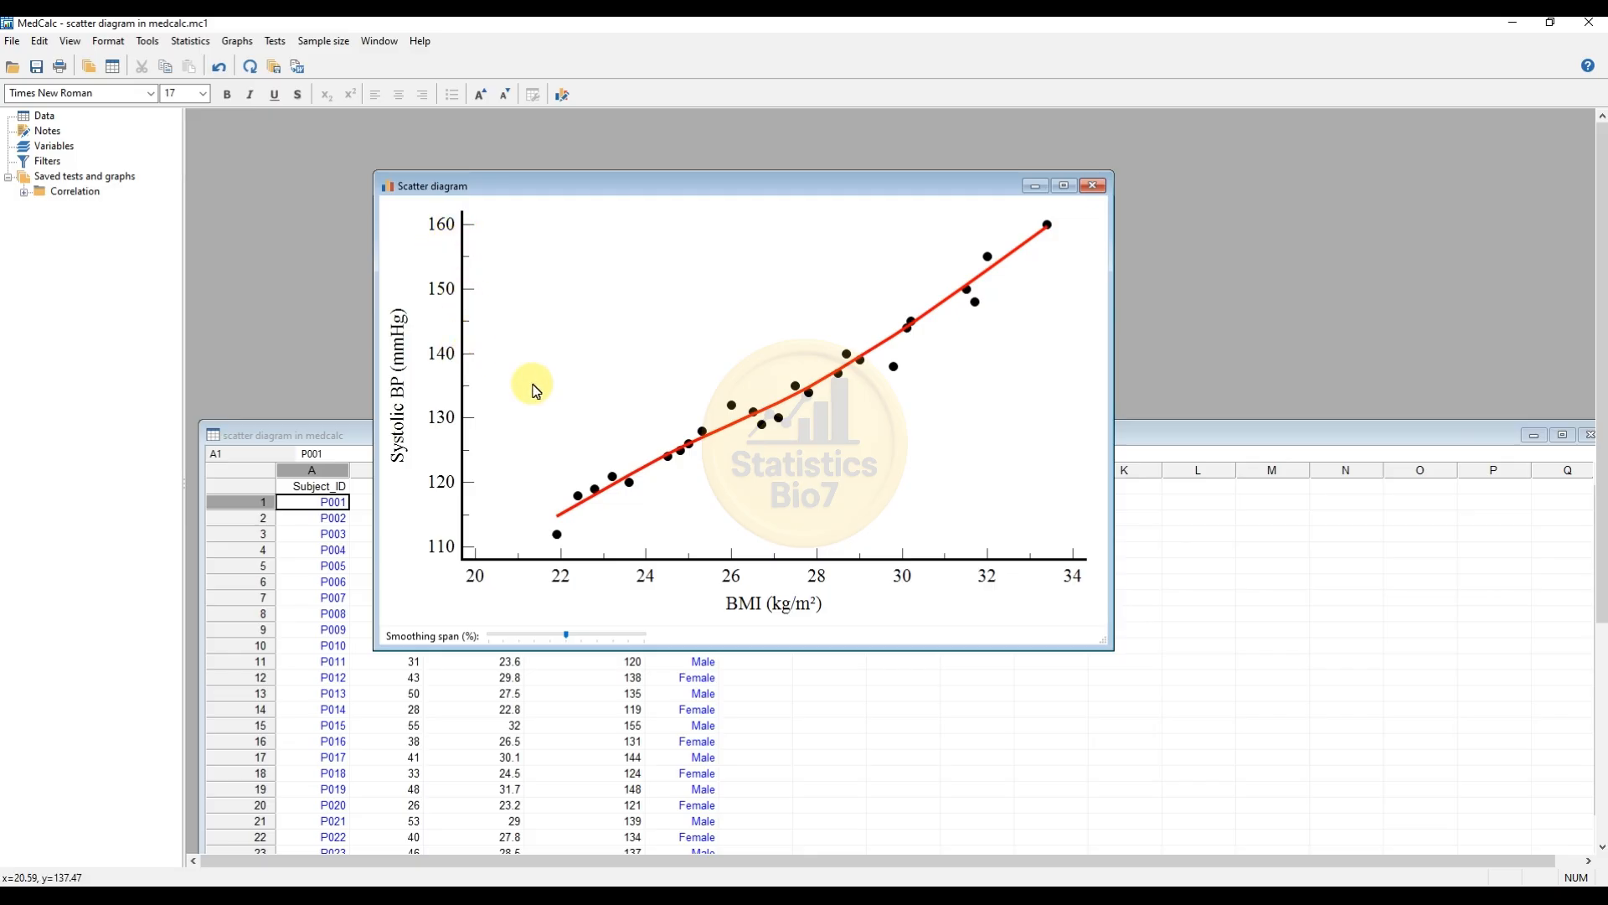
pyautogui.moveTo(706, 187); pyautogui.dragTo(651, 158)
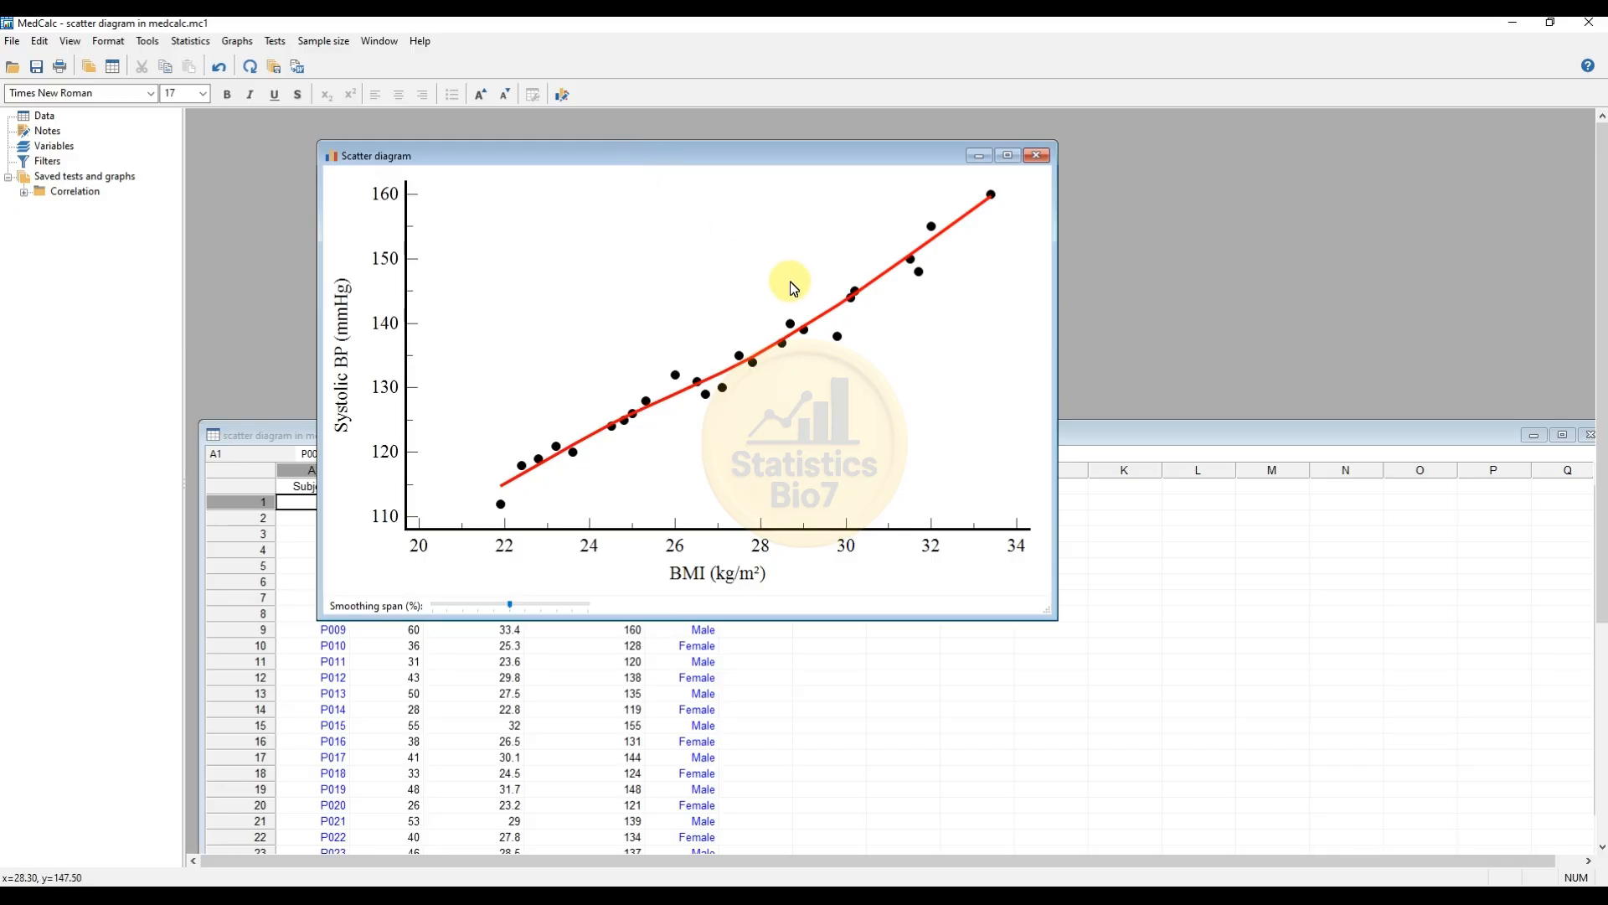